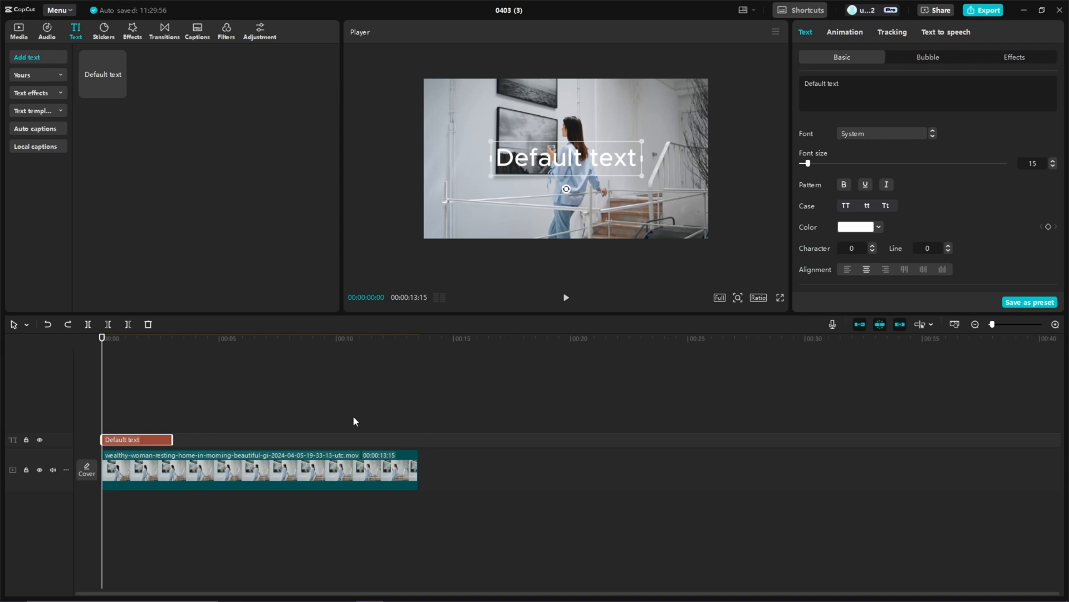
Extend the text clip to the end of the video and replace its text with a row of underscores.
drag(173, 439, 414, 429)
click(198, 428)
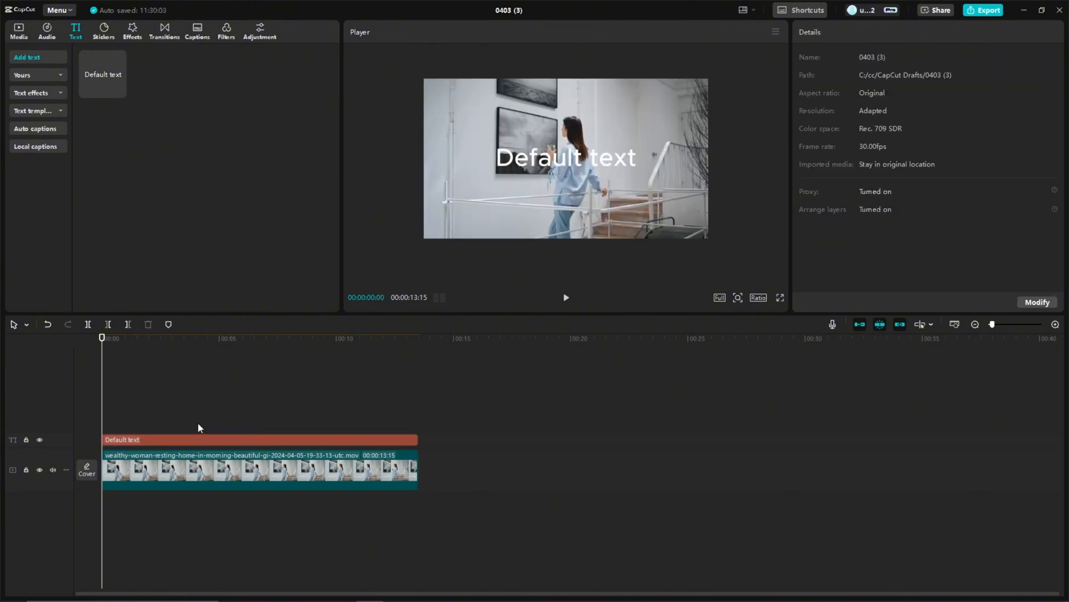
click(159, 439)
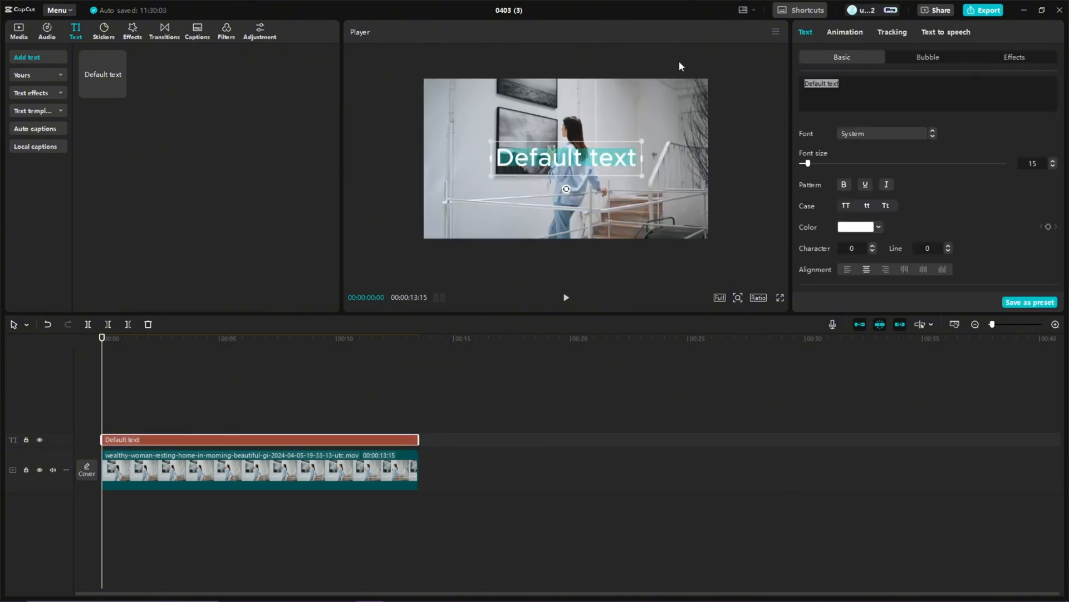
text(_)
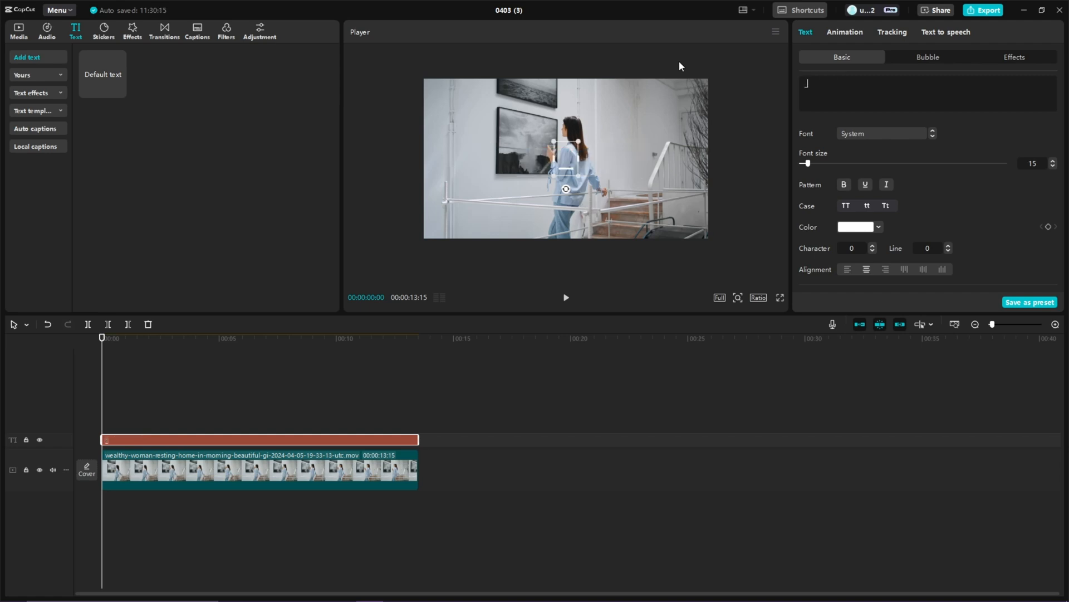
text(____________)
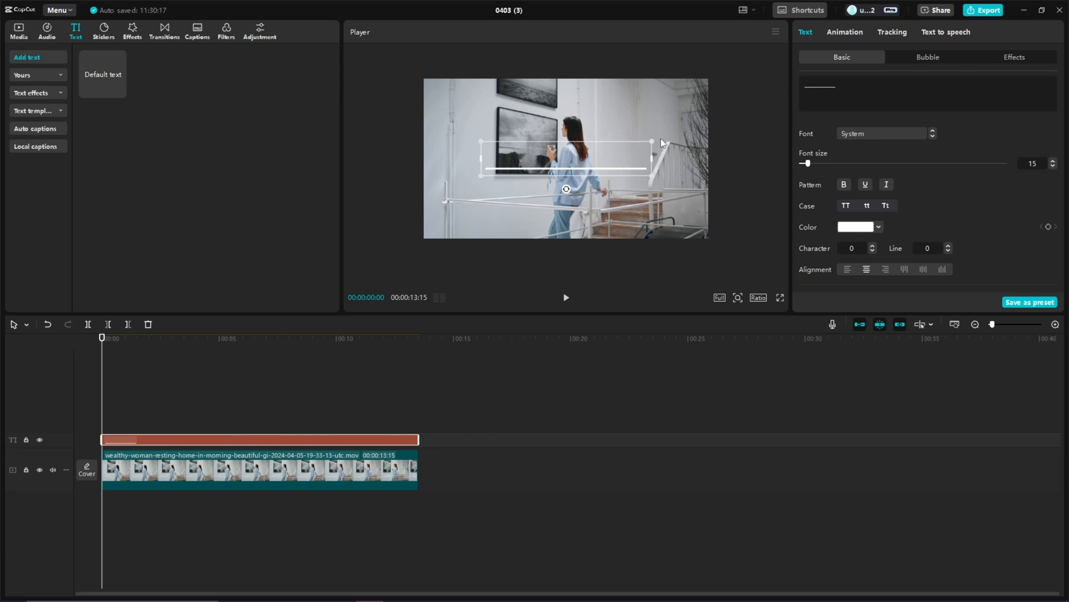
Enlarge the underscore line across the lower part of the frame and colour it pure red.
drag(656, 140, 664, 192)
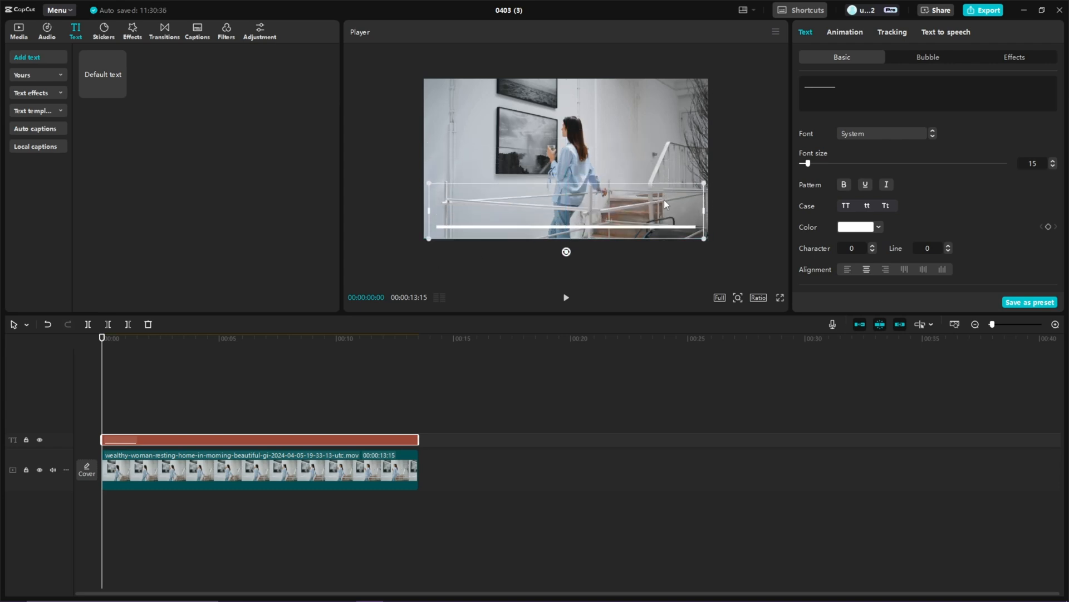
click(858, 227)
drag(891, 263, 991, 207)
click(981, 203)
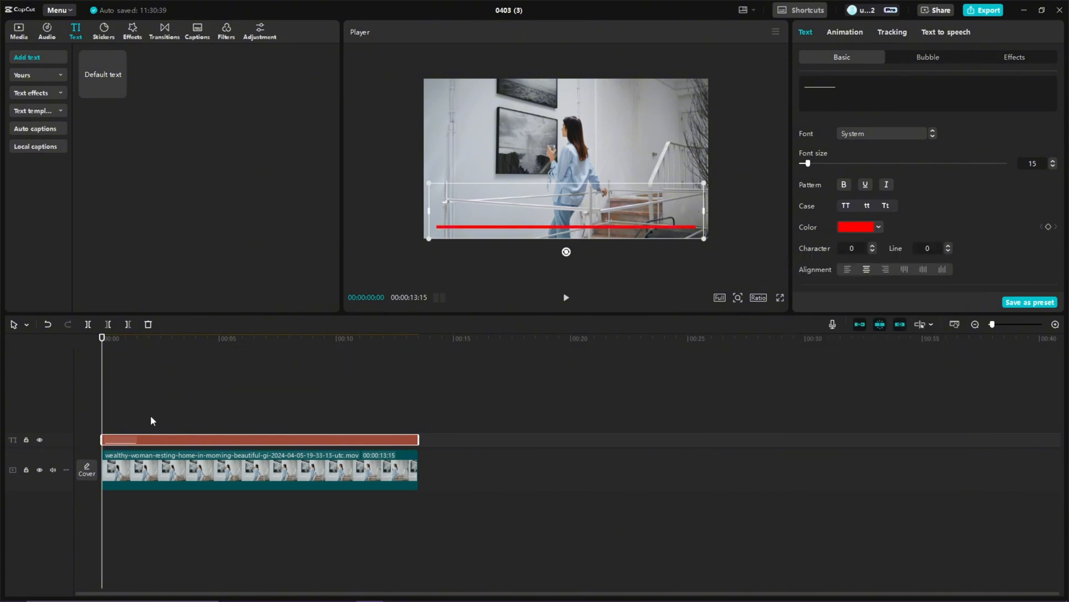
Convert the red line into a compound clip and add a Split mask to it.
right_click(136, 441)
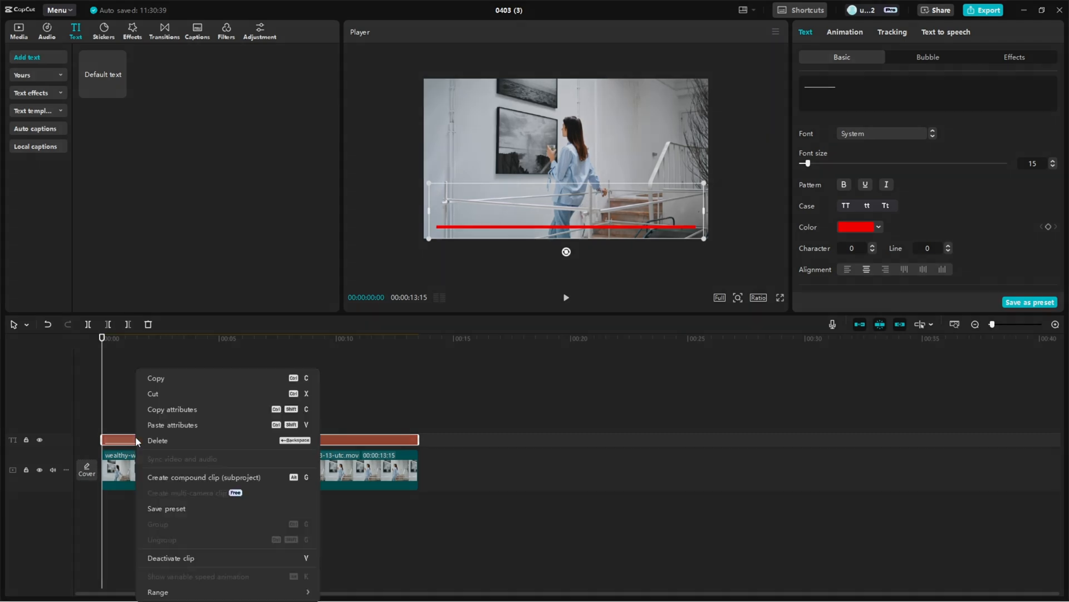
click(202, 477)
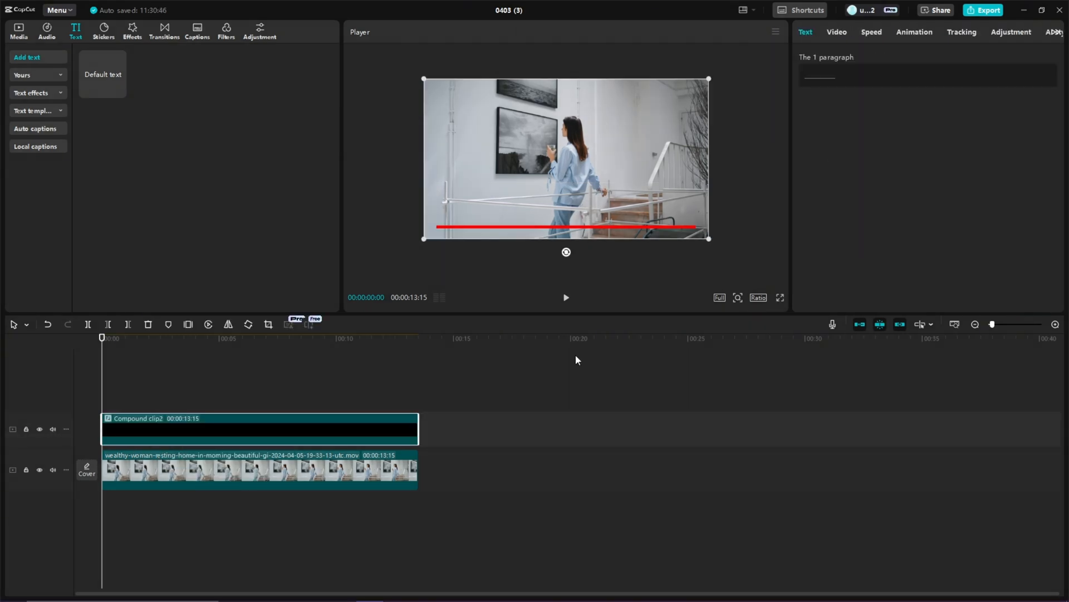
click(837, 33)
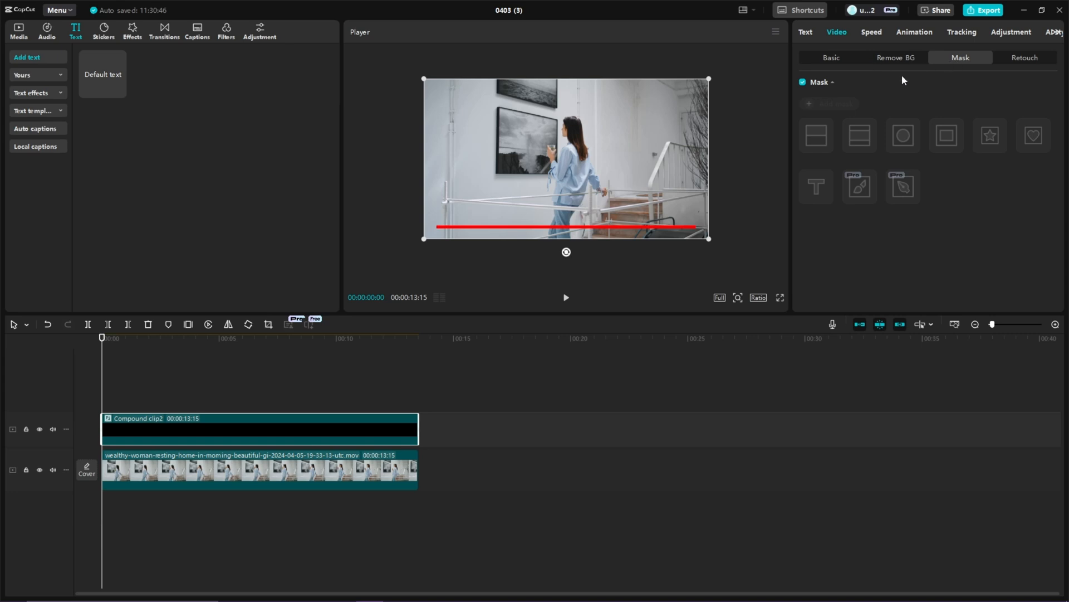
click(841, 104)
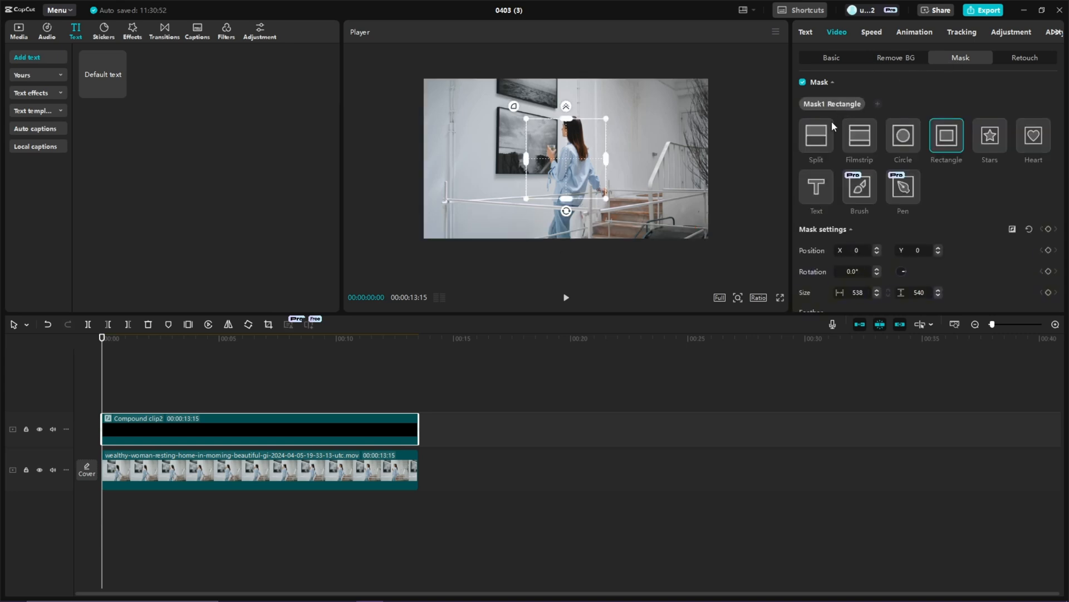
click(823, 142)
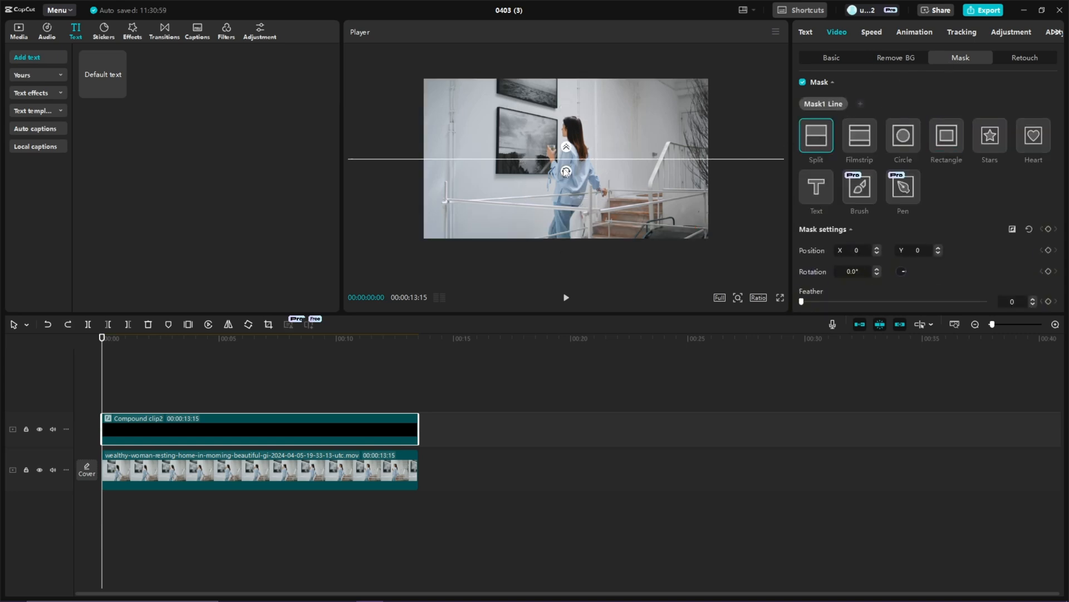
Rotate the Split mask to -90° at about X -896, the red line's left end, and keyframe the mask at the clip's start.
drag(566, 171, 590, 174)
drag(566, 102, 433, 102)
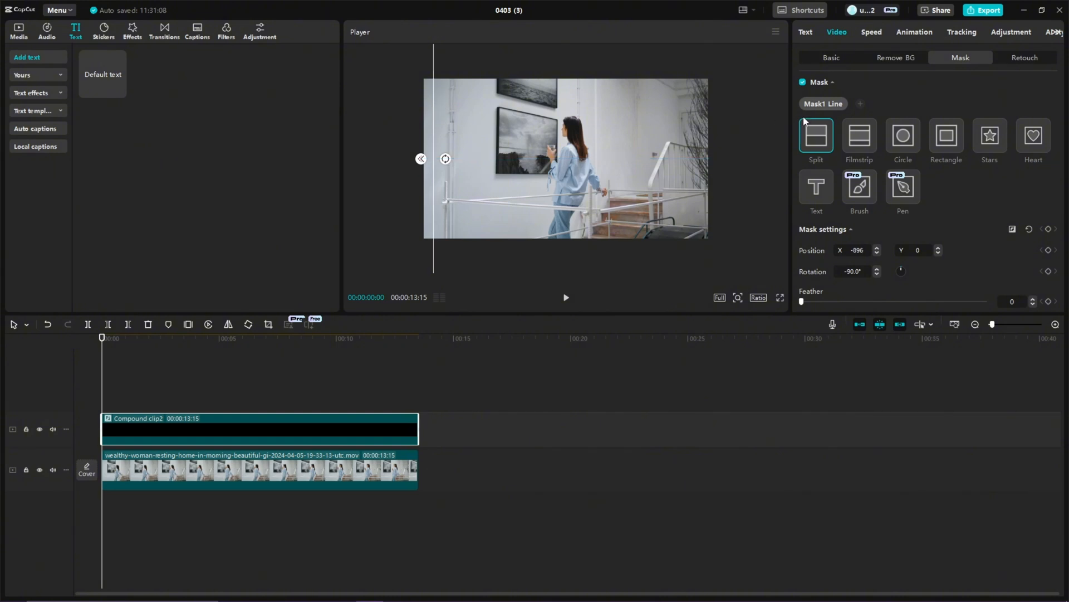
click(1049, 229)
Keyframe the mask at about X 878 to reveal the whole red line, and shift that keyframe to the clip's end.
click(392, 397)
click(393, 434)
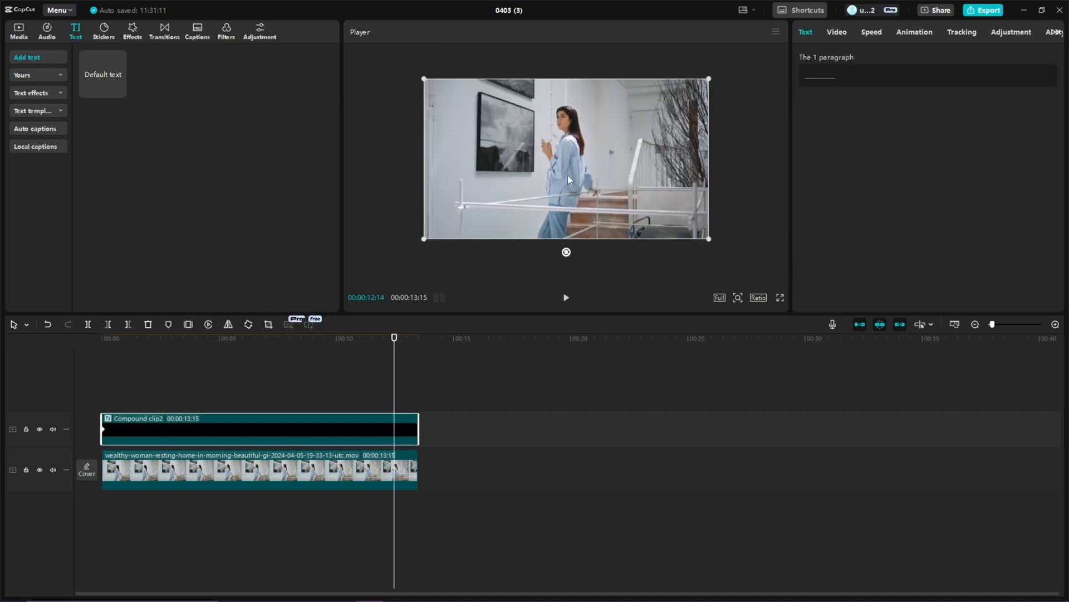
click(837, 32)
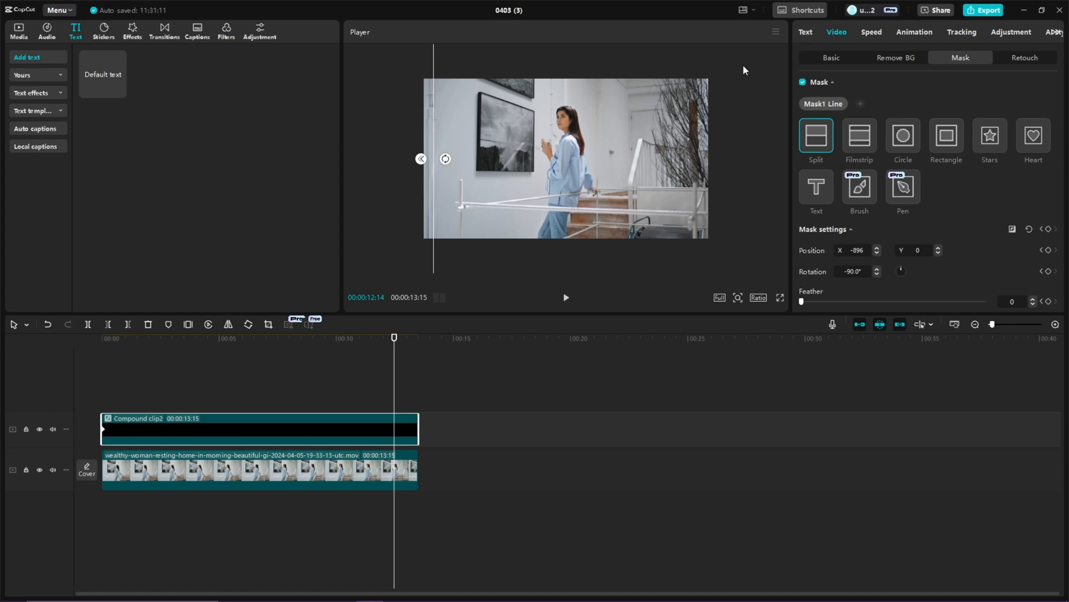
drag(433, 195, 697, 195)
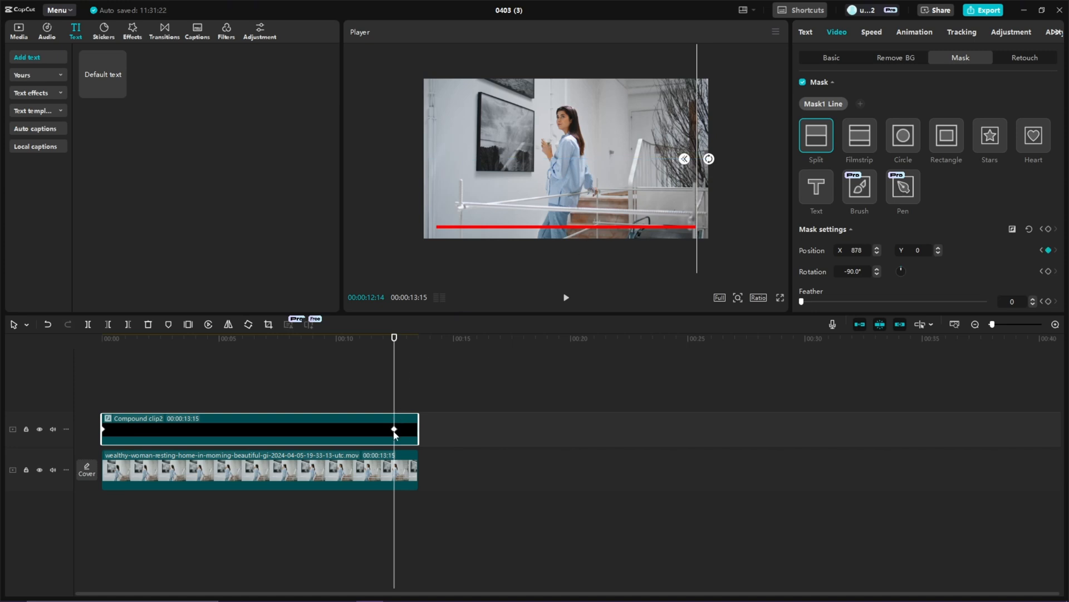
drag(394, 429, 432, 428)
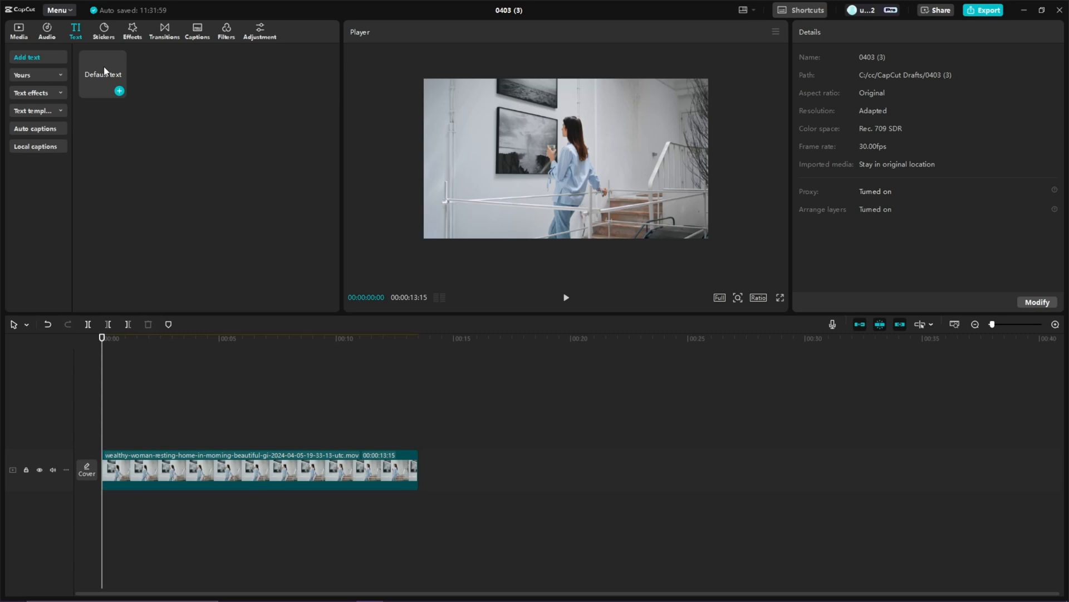
Add a default text clip above the video, extend it to the video's full length, and replace its wording with a row of underscores.
drag(104, 66, 104, 440)
drag(172, 439, 418, 437)
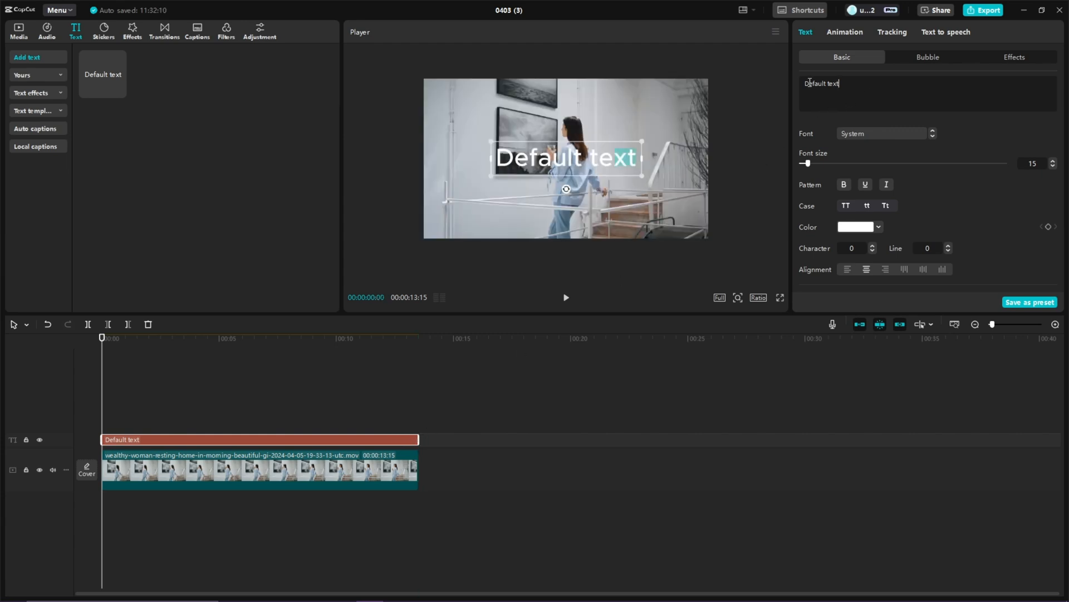
drag(811, 82, 657, 75)
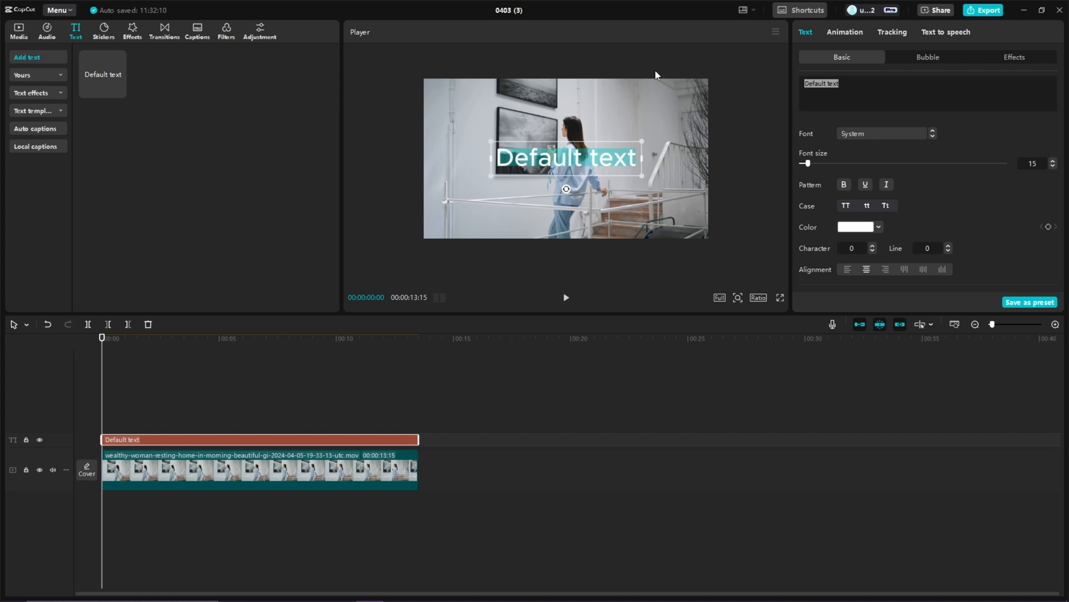
text(______________)
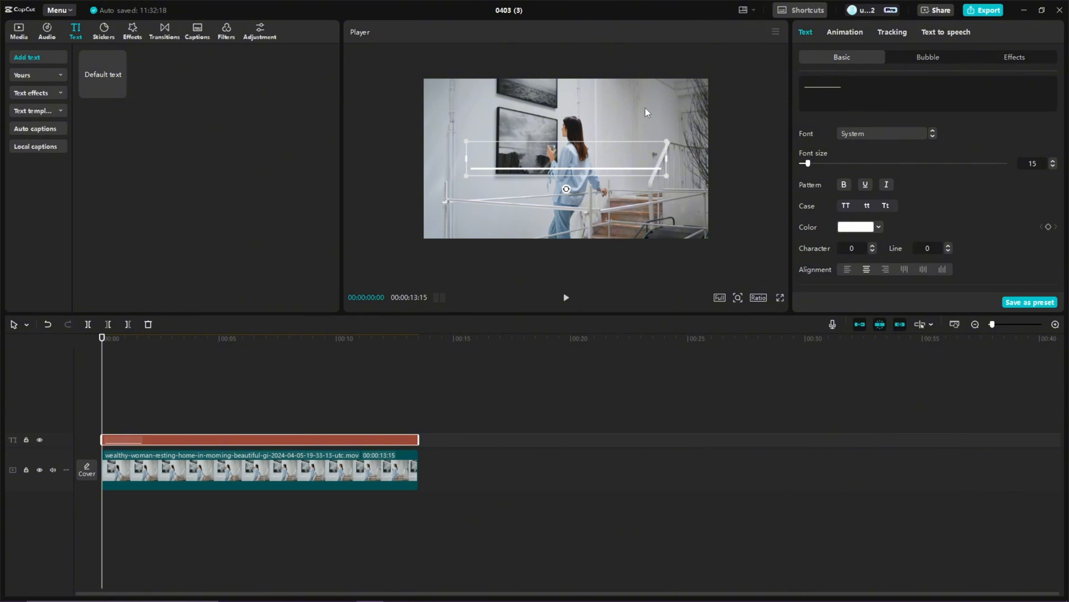
Stretch the new underscore line across the lower part of the frame and colour it grey 808080.
drag(663, 181, 703, 186)
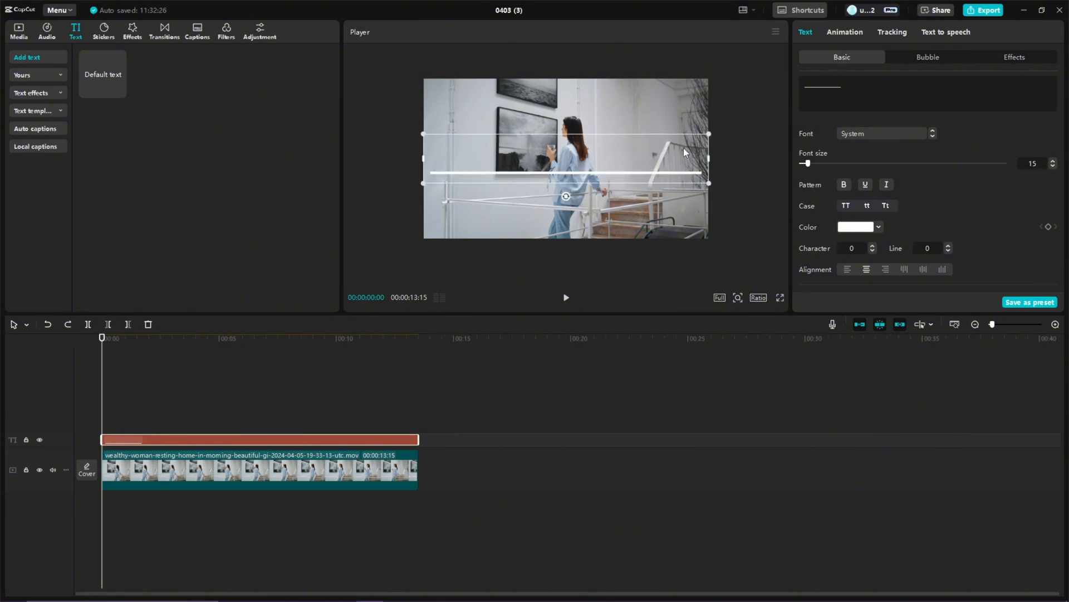
drag(683, 142, 687, 194)
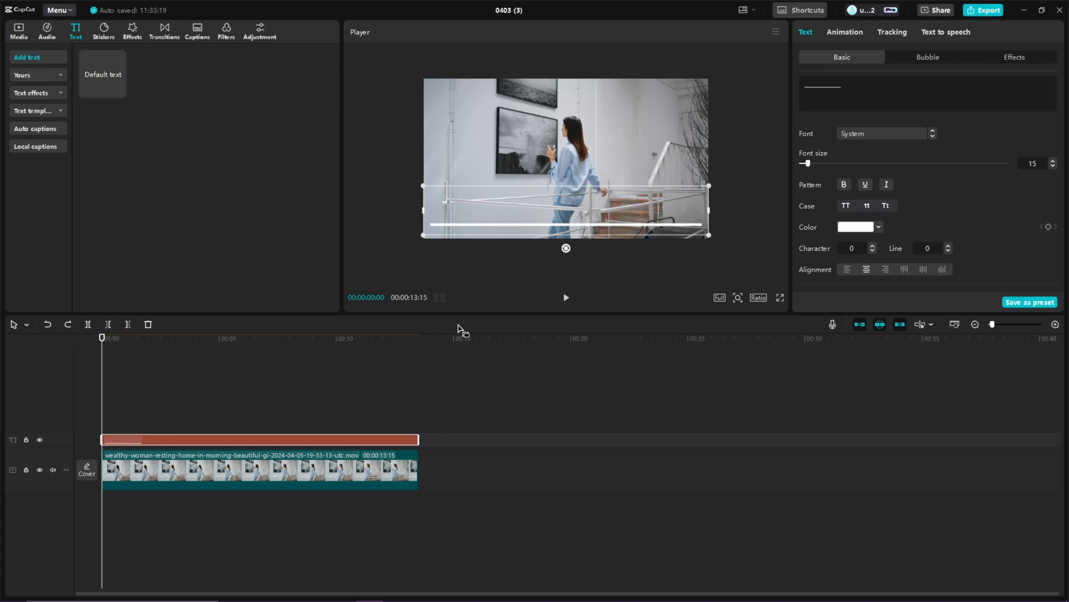
click(861, 228)
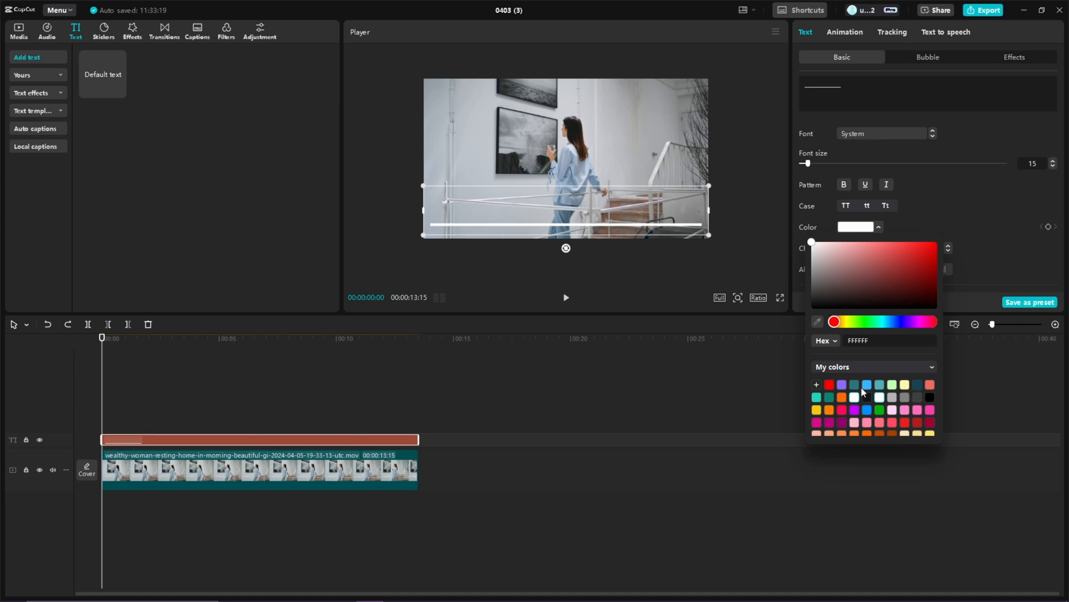
click(905, 397)
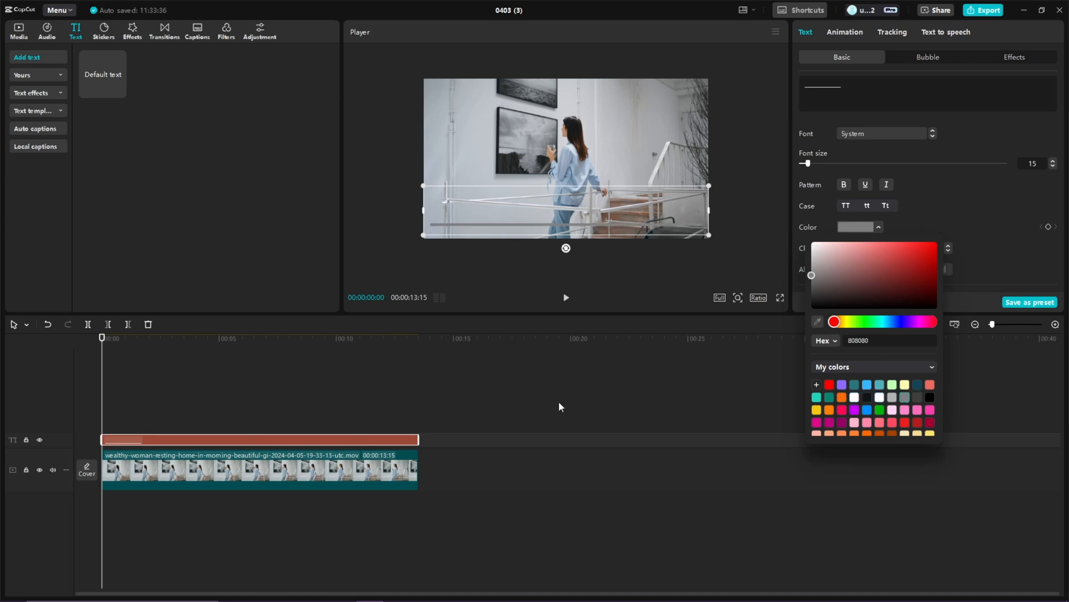
click(123, 403)
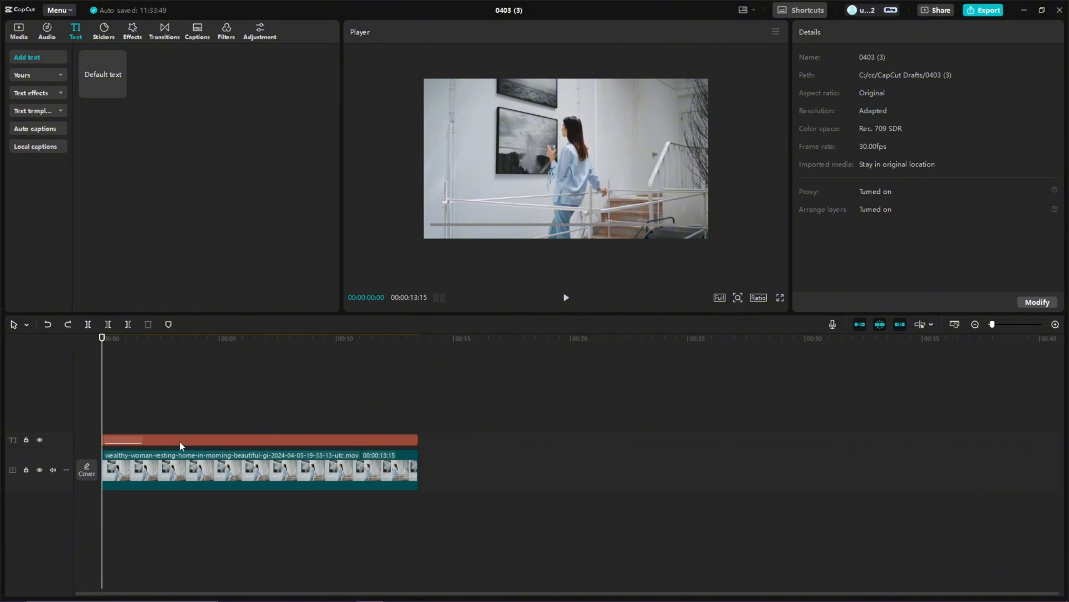
Duplicate the grey line clip onto a track above it and colour the copy red FF0000.
click(129, 441)
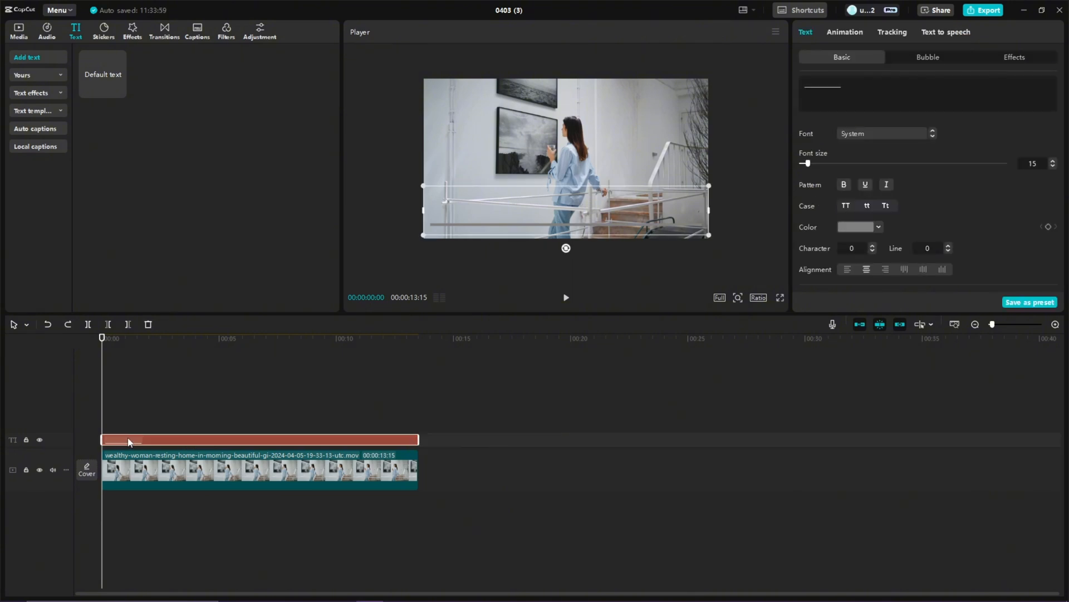
key(ctrl+v)
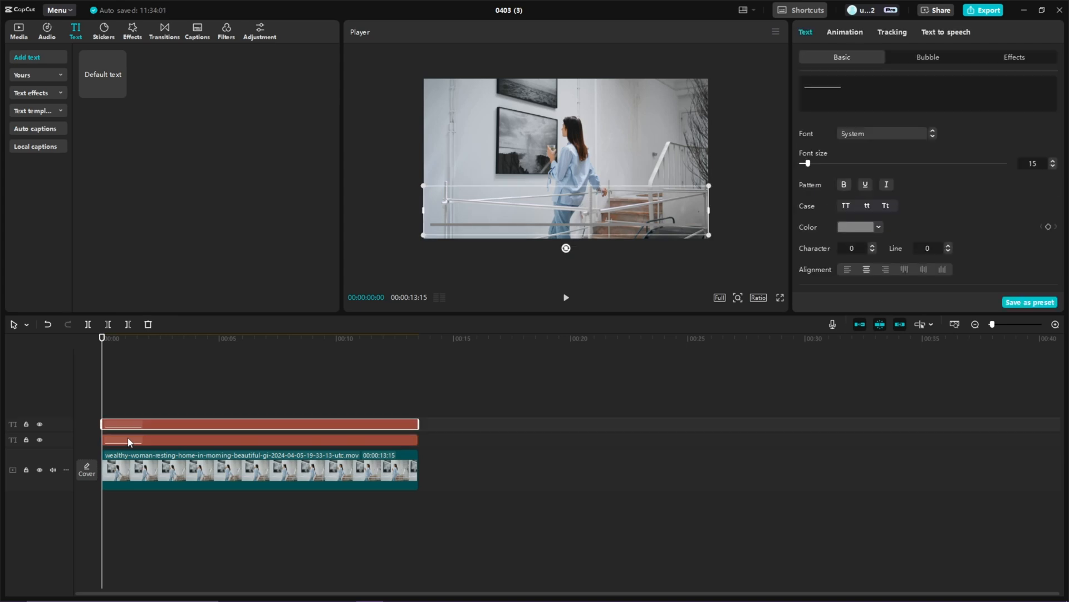
click(852, 227)
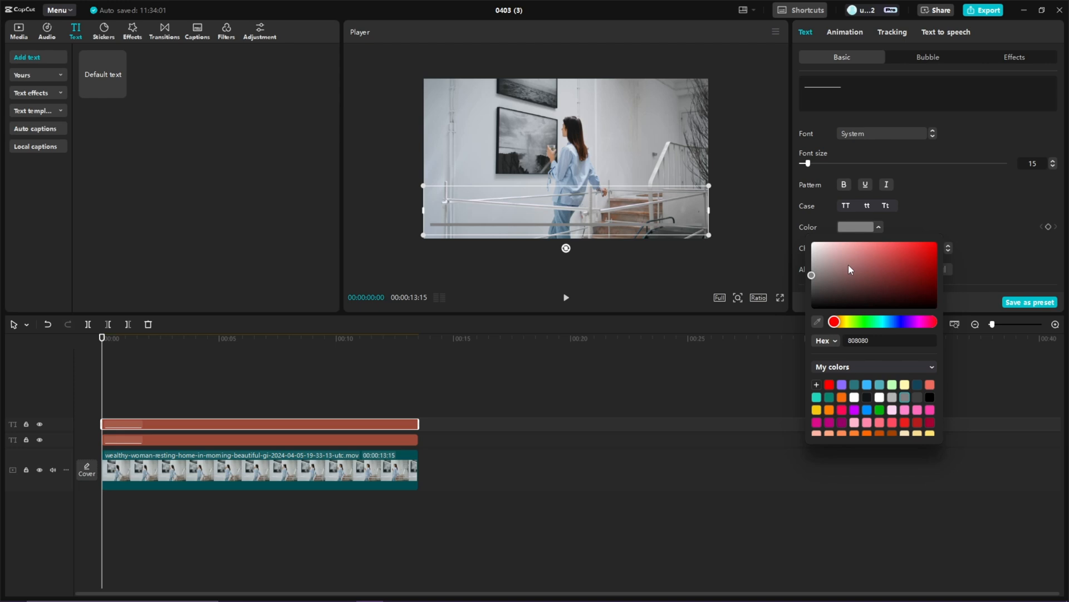
drag(849, 269, 950, 222)
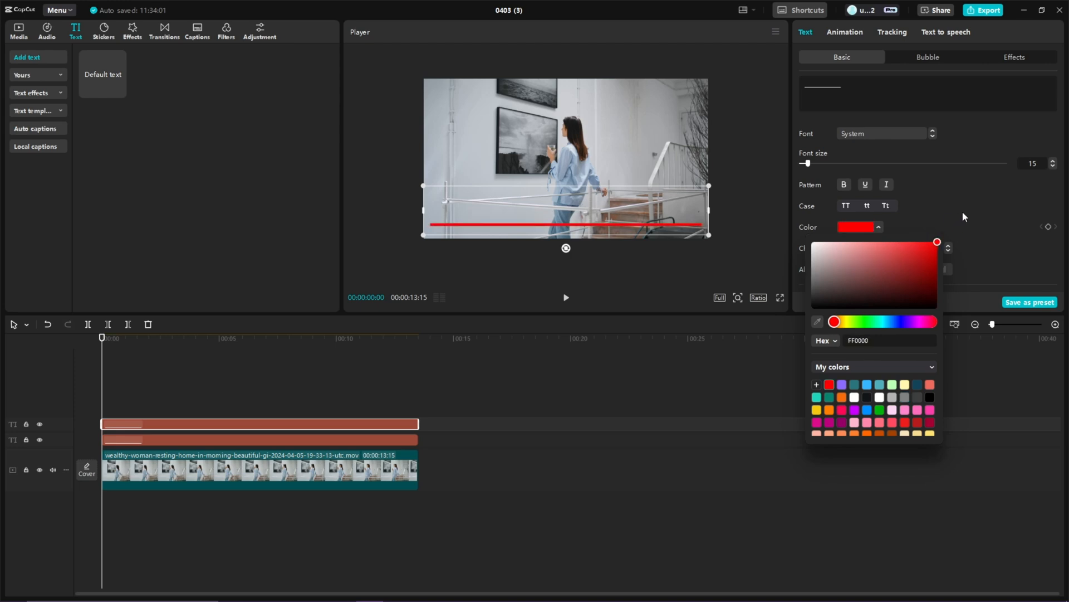
click(891, 112)
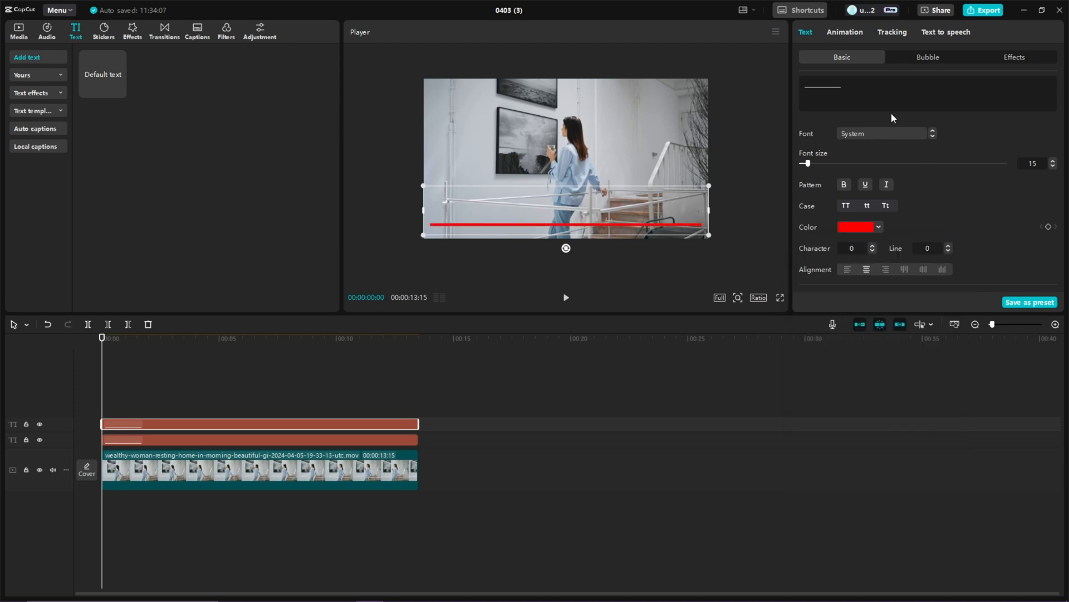
Turn the red copy on the upper track into a compound clip with a Split mask.
right_click(289, 426)
click(346, 477)
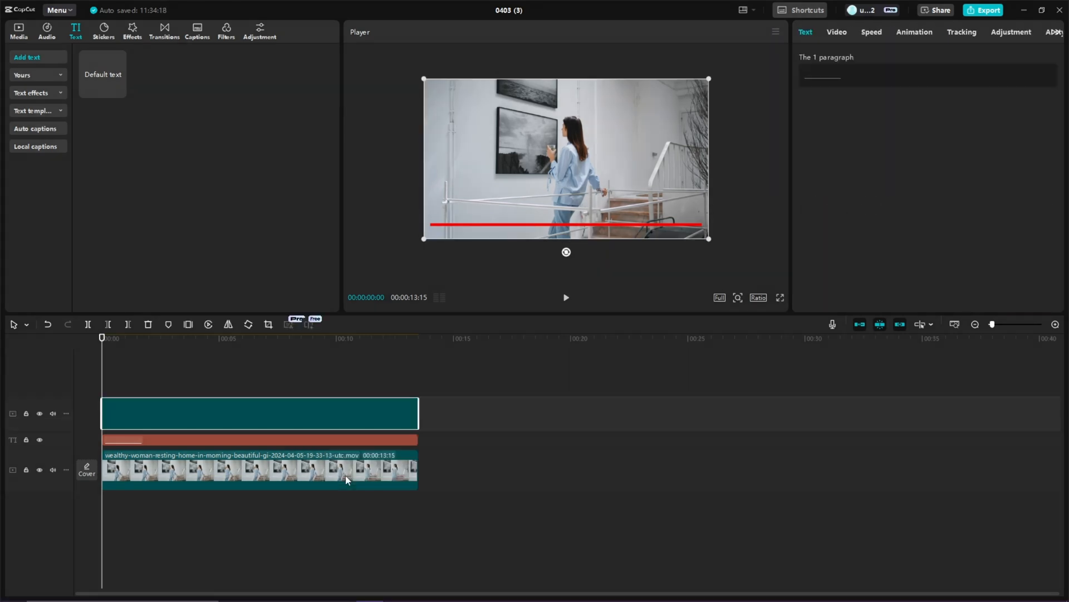
click(837, 33)
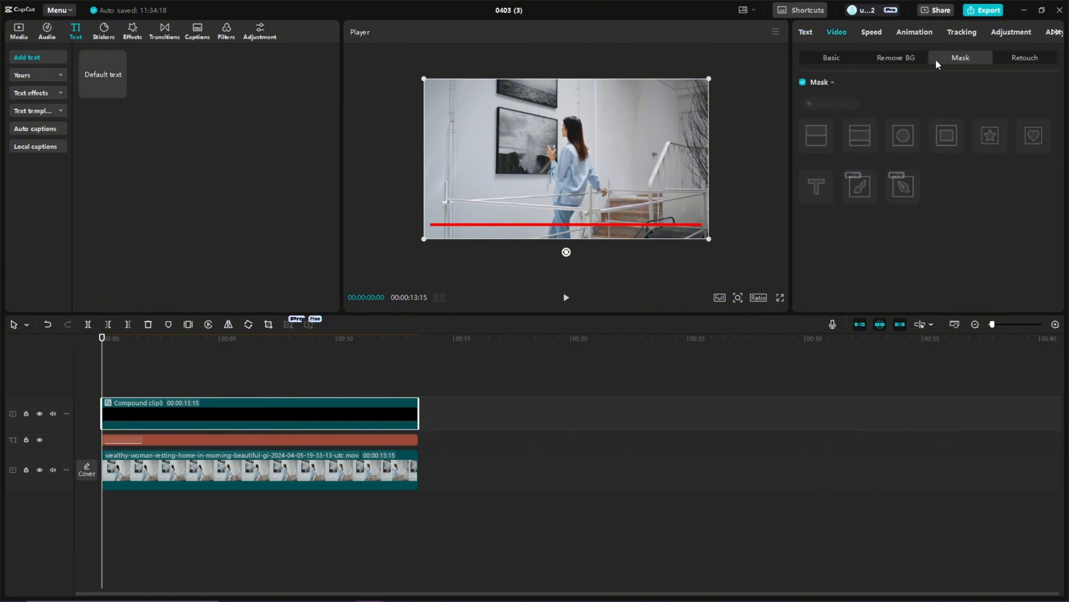
click(830, 104)
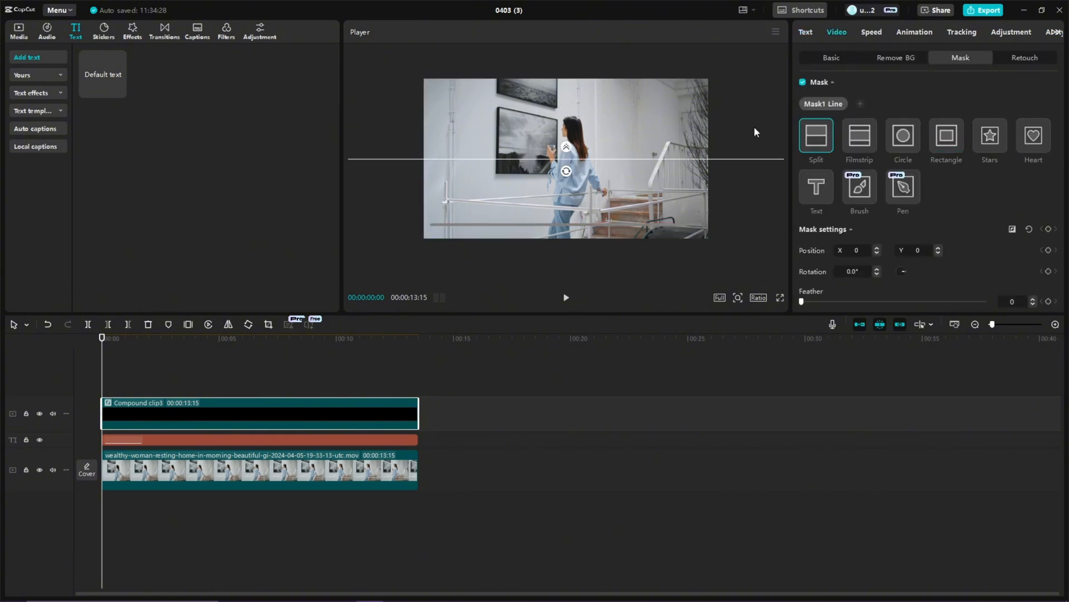
Turn the Split mask to -90° at the left end of the line and add a mask keyframe at the clip's start.
drag(566, 171, 596, 167)
drag(556, 177, 429, 189)
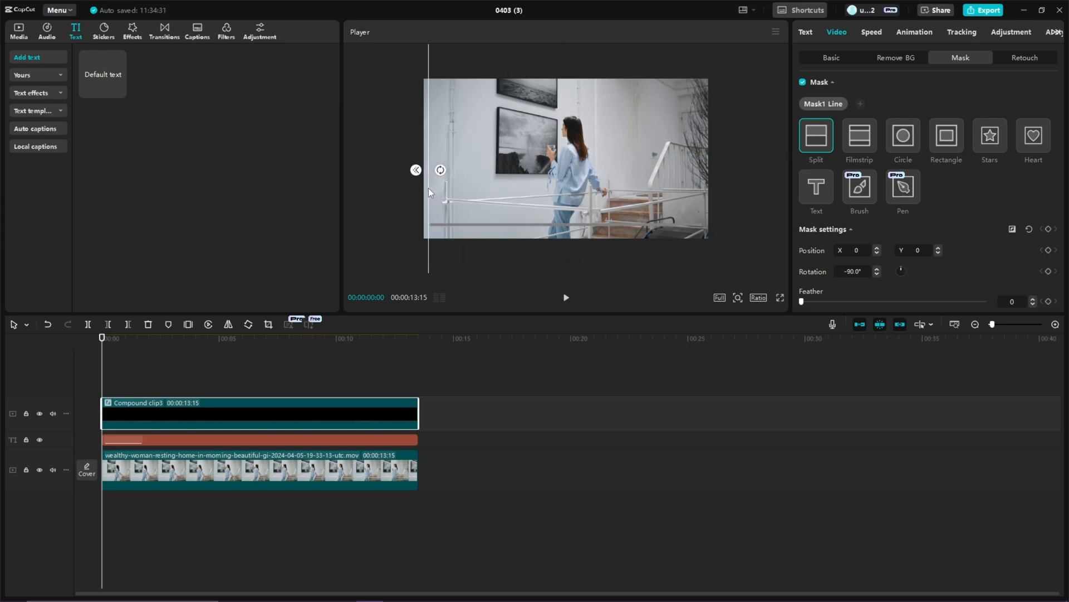
click(1048, 229)
Keyframe the Split mask at the line's right end, X 919, at 00:00:09:09 and shift that keyframe to the clip's end.
click(321, 384)
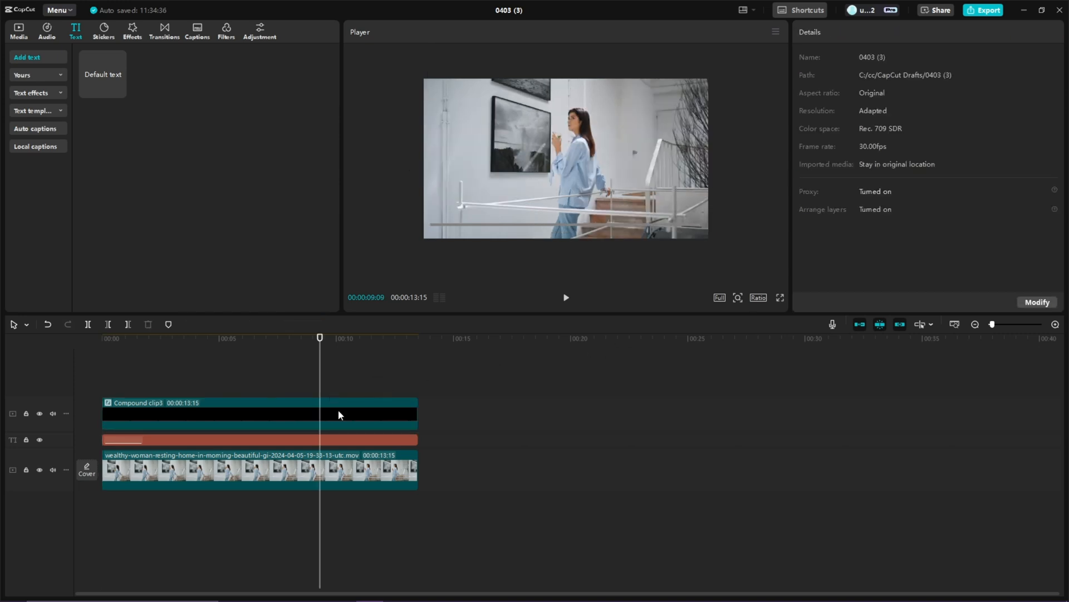
click(339, 411)
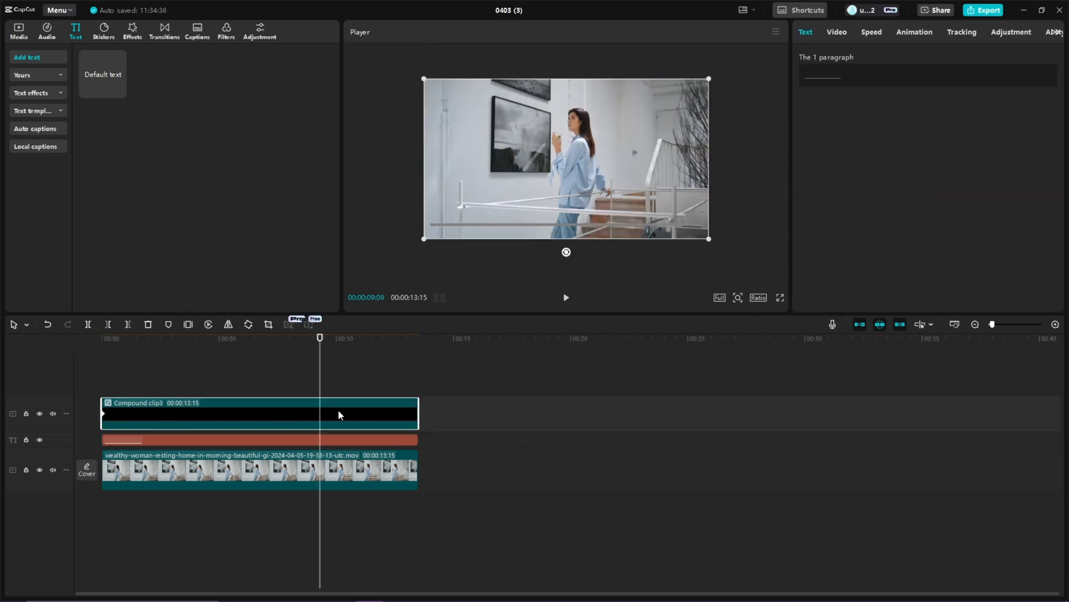
click(834, 33)
drag(429, 113, 704, 123)
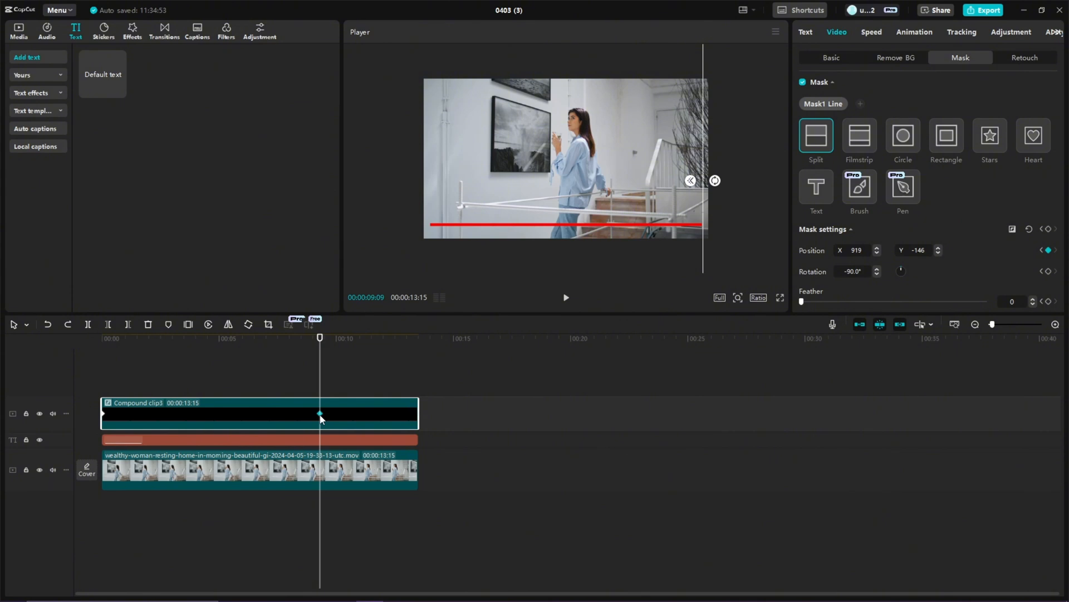
drag(321, 415, 424, 415)
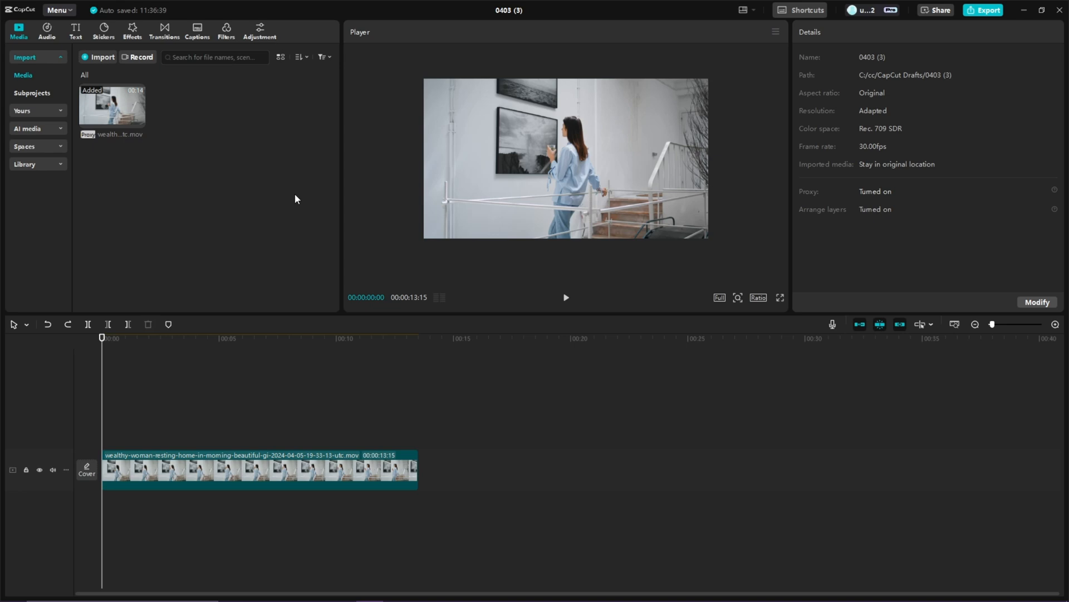
Add a default text clip spanning the whole video and replace its wording with a row of underscores.
click(76, 31)
drag(110, 71, 418, 437)
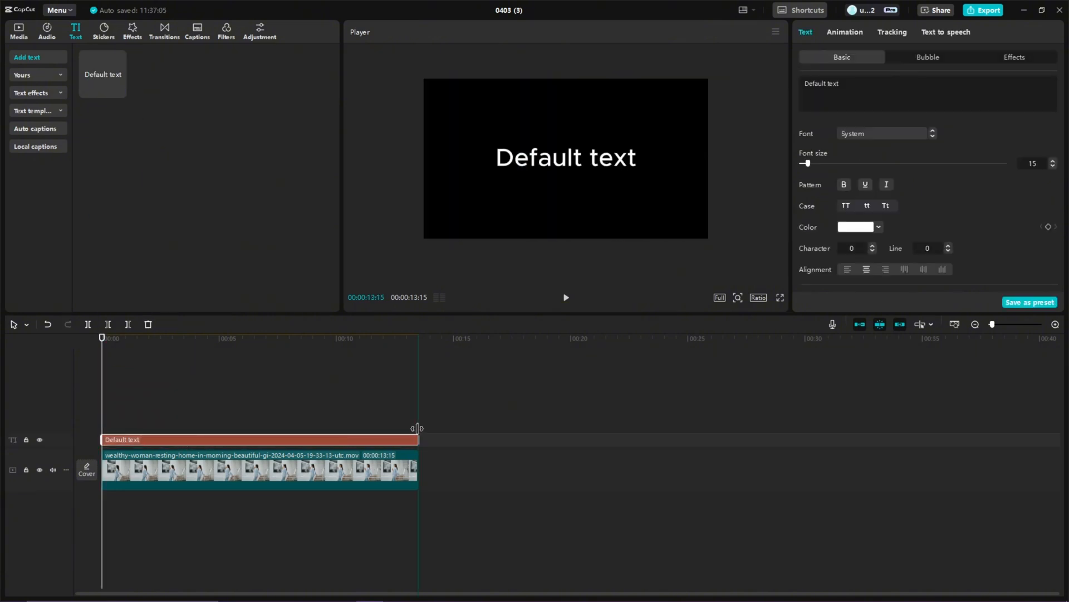
drag(886, 87, 686, 55)
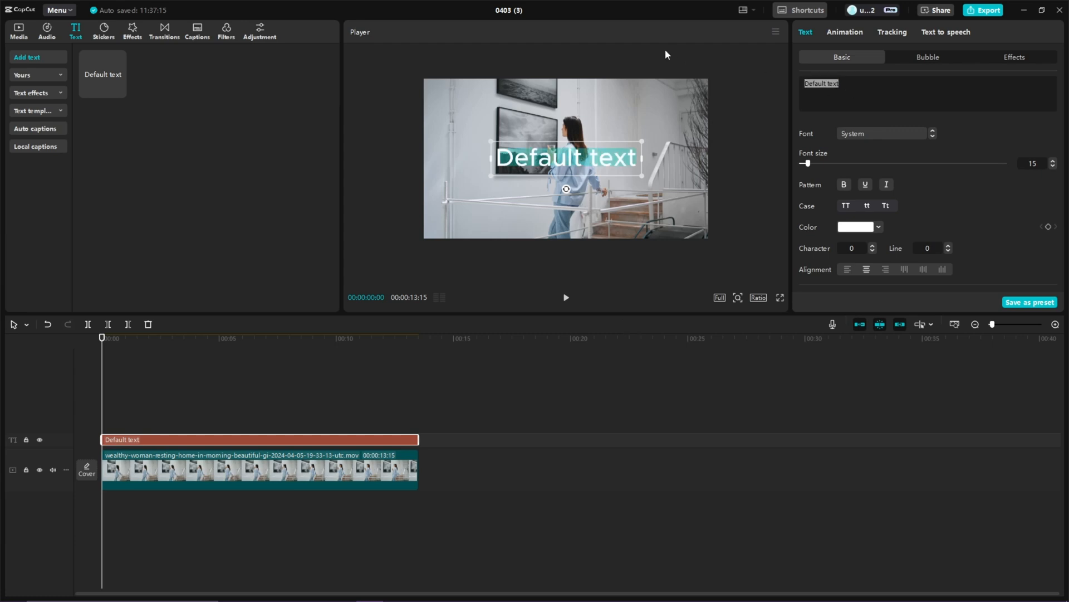
key(BackSpace)
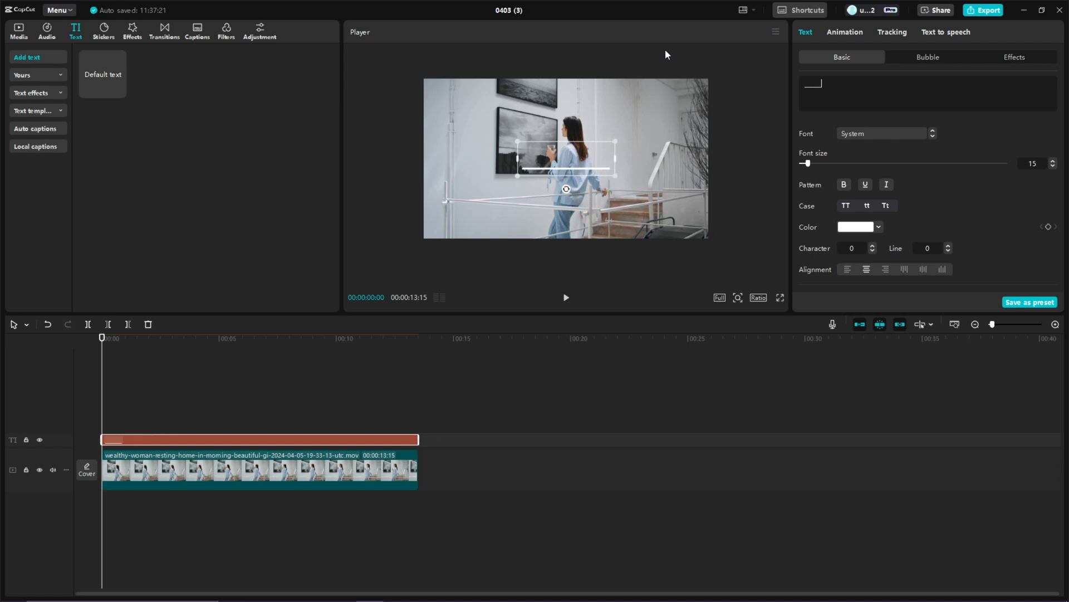
text(____________)
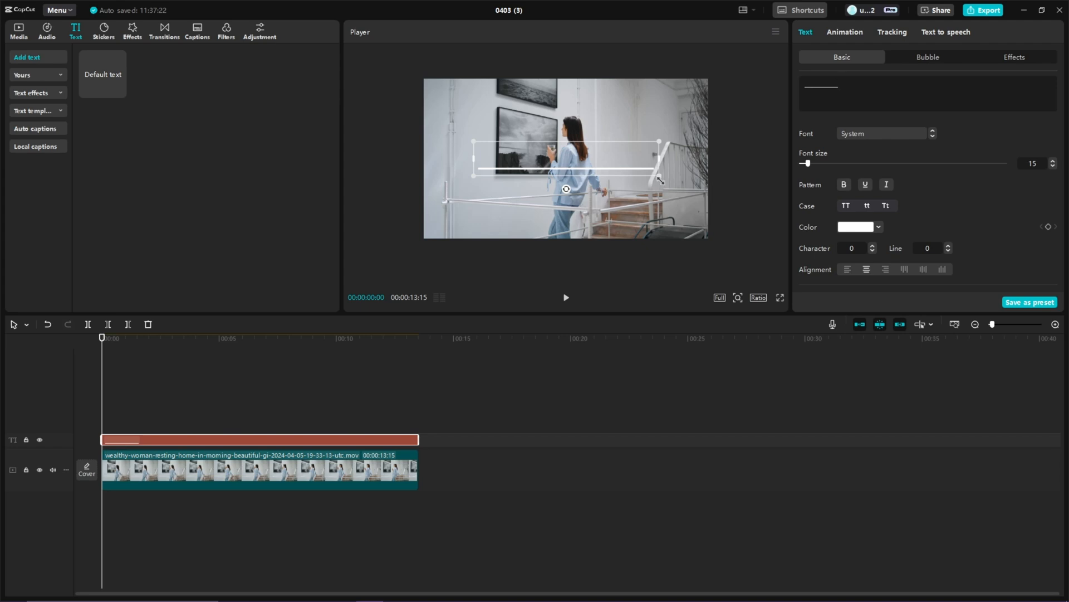
Enlarge the underscore line to nearly the frame's width, place it near the bottom of the picture and colour it red.
drag(660, 180, 705, 185)
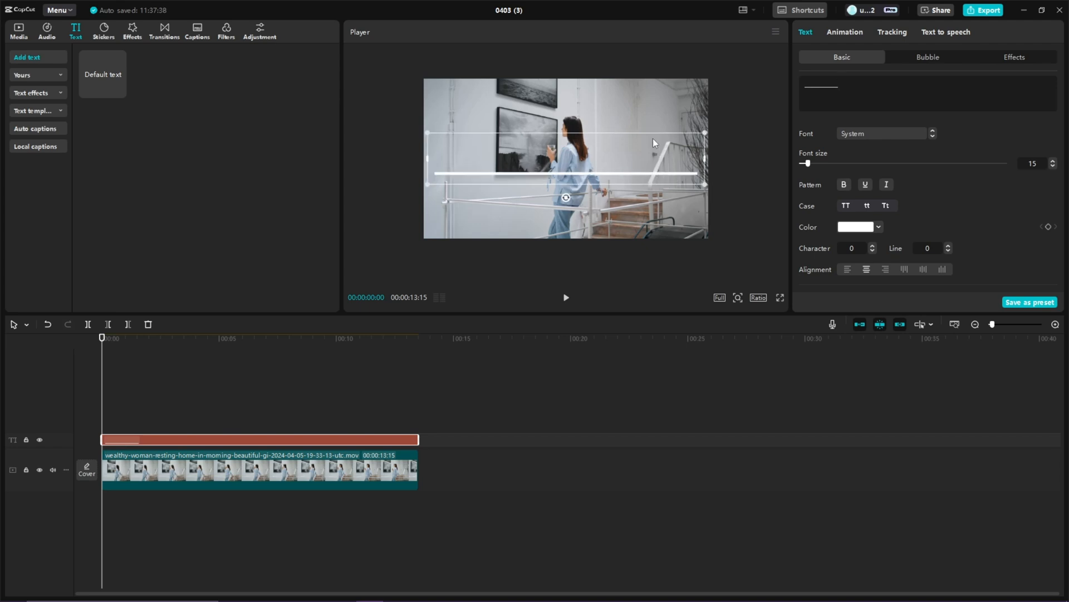
drag(653, 139, 643, 185)
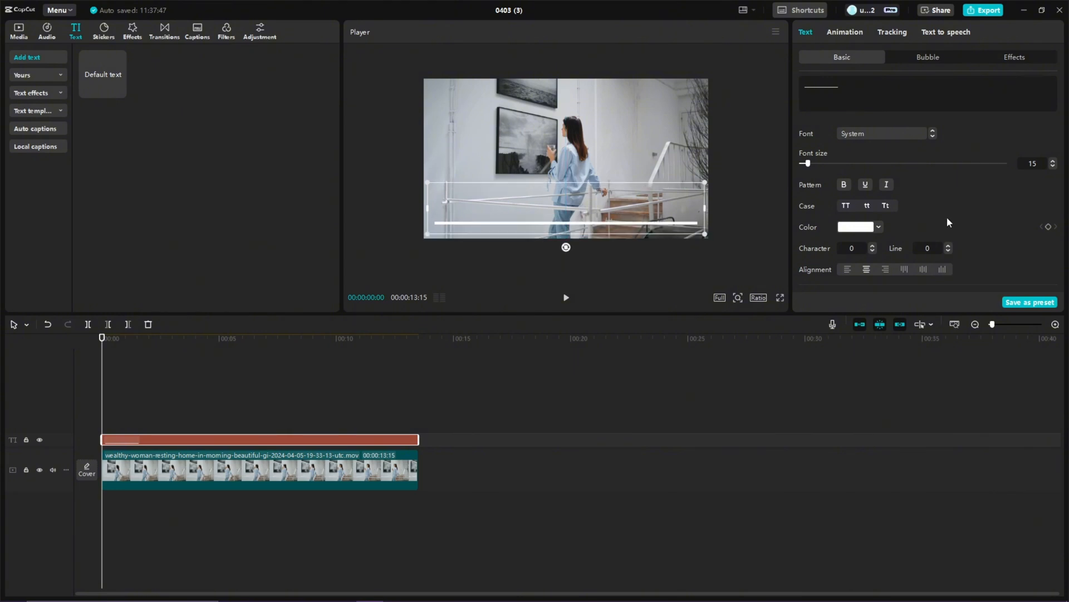
click(858, 227)
drag(857, 273, 989, 204)
click(988, 200)
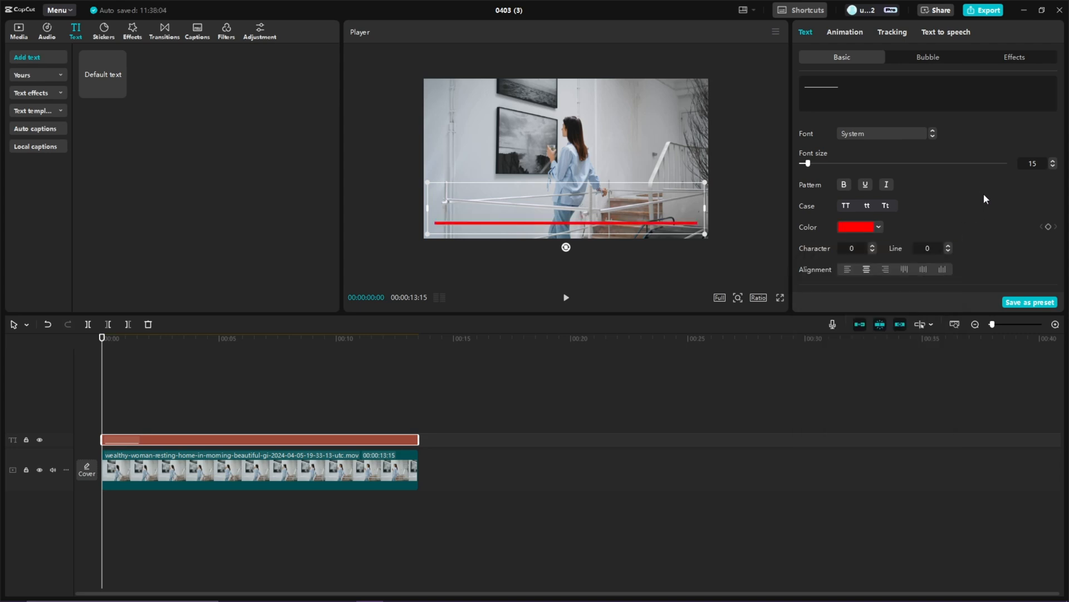
Give the red line a white stroke with a thickness of 25.
scroll(978, 185, down, 5)
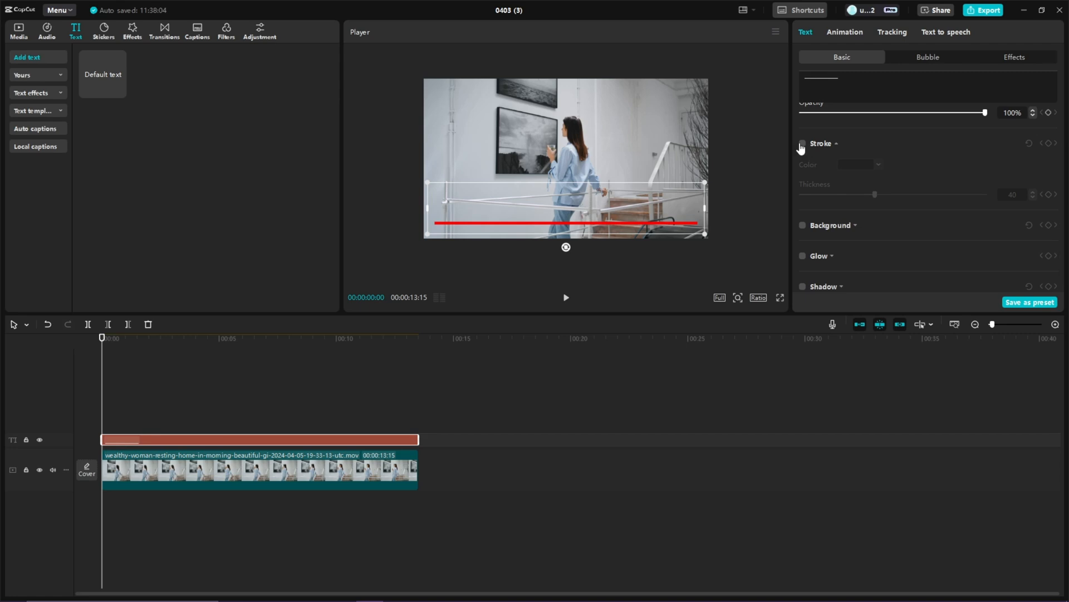
click(803, 143)
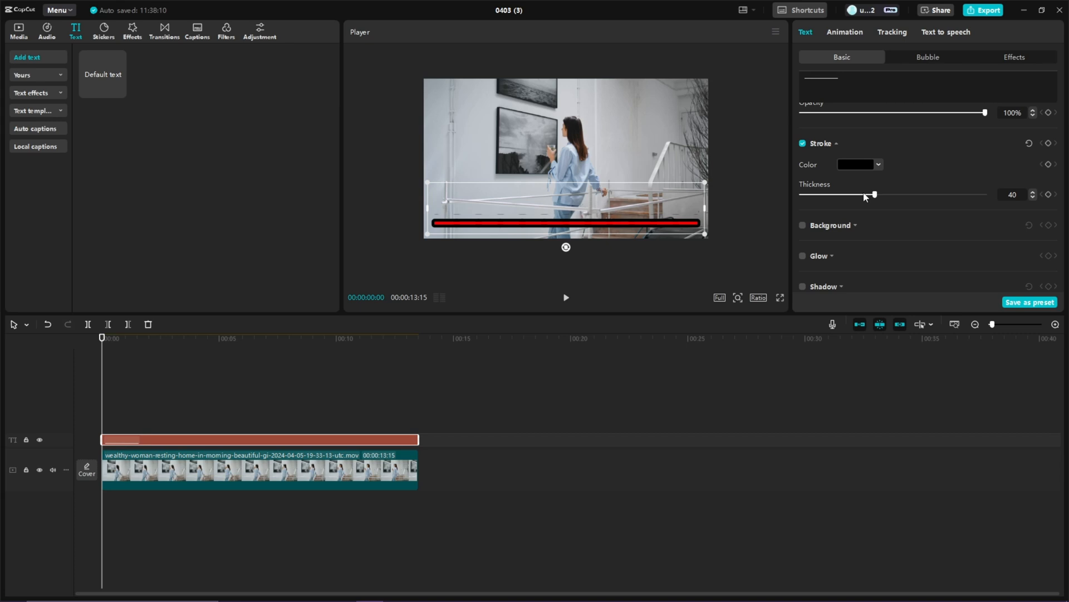
mouse_move(867, 195)
mouse_down()
mouse_move(848, 195)
mouse_move(858, 203)
mouse_move(757, 156)
mouse_up()
click(847, 163)
click(1017, 162)
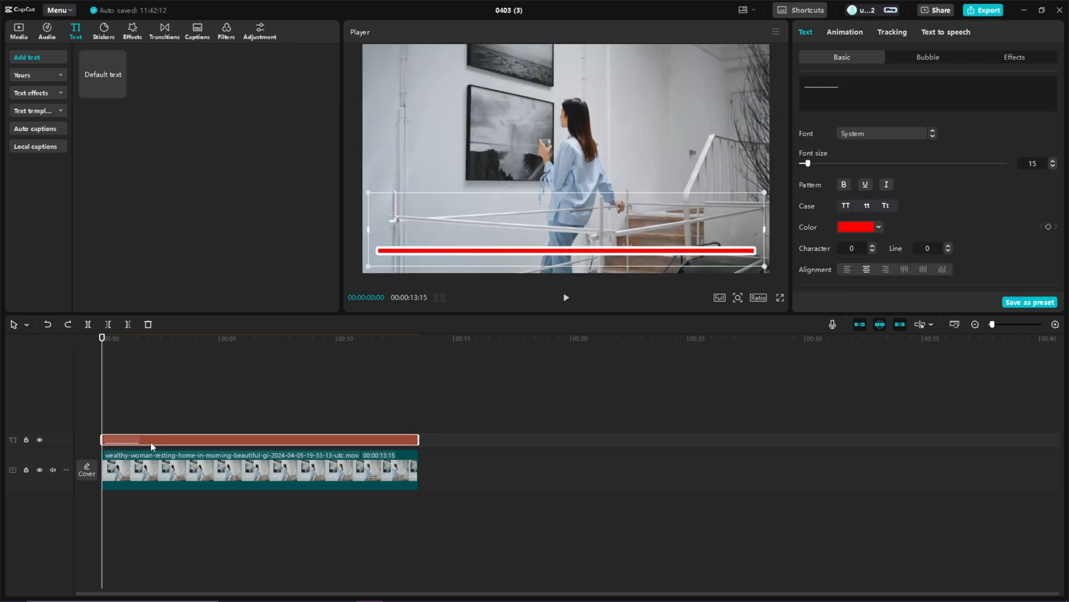
Duplicate the stroked line clip onto a track above and hide that upper track.
key(ctrl+c)
key(ctrl+v)
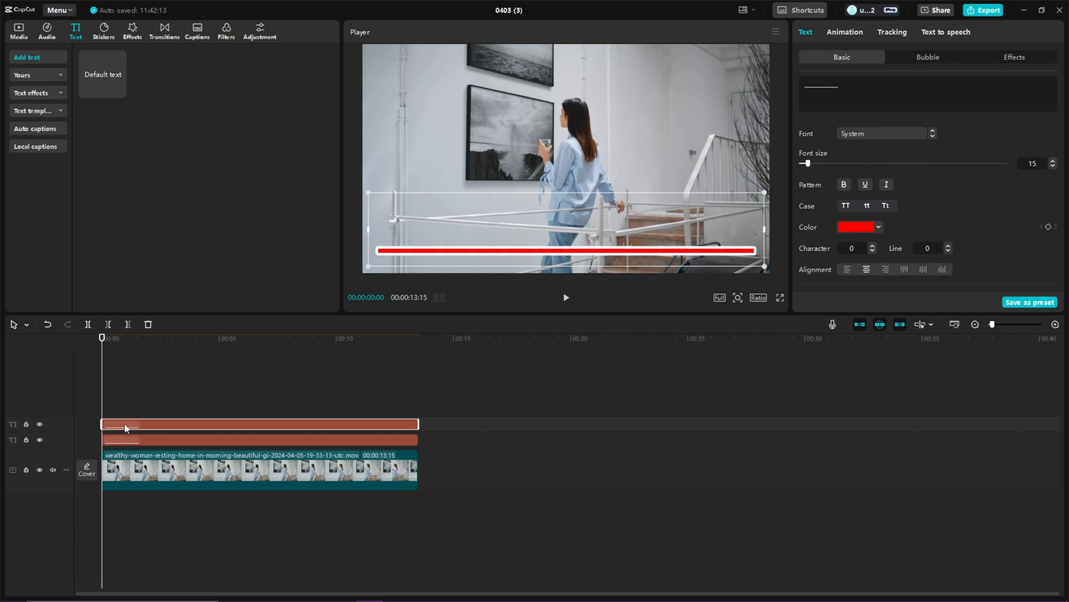
click(39, 424)
Turn the lower line clip into a compound clip and add a Rectangle mask to it.
click(205, 443)
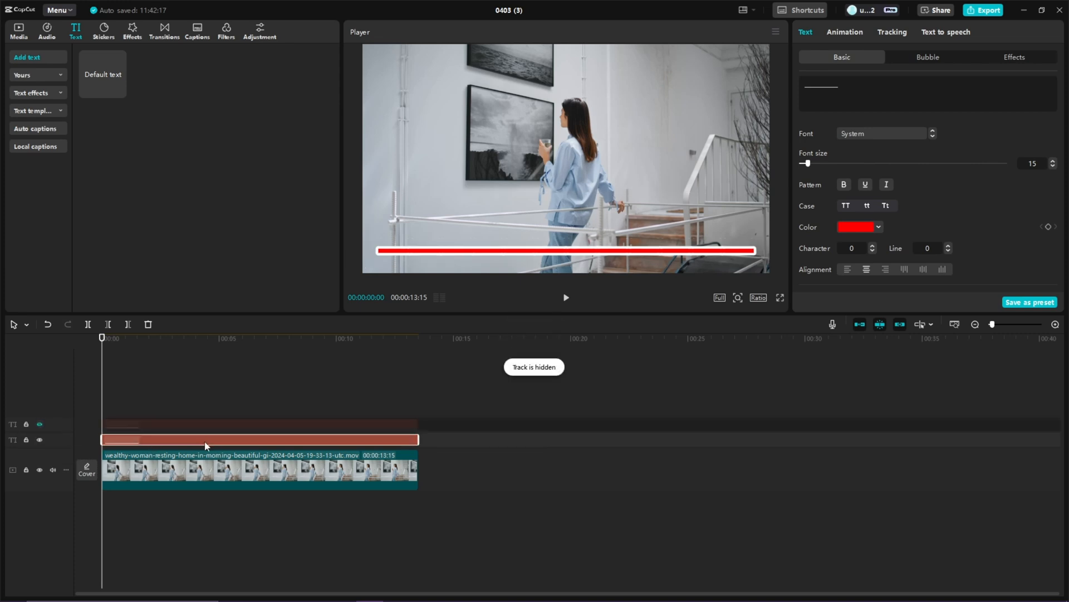
right_click(167, 443)
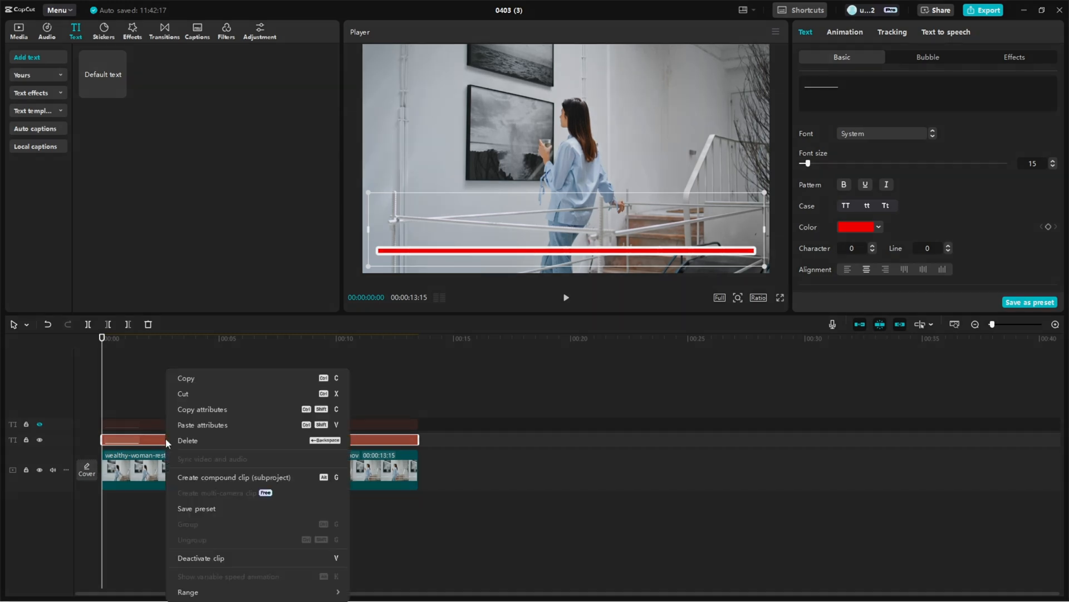
click(215, 475)
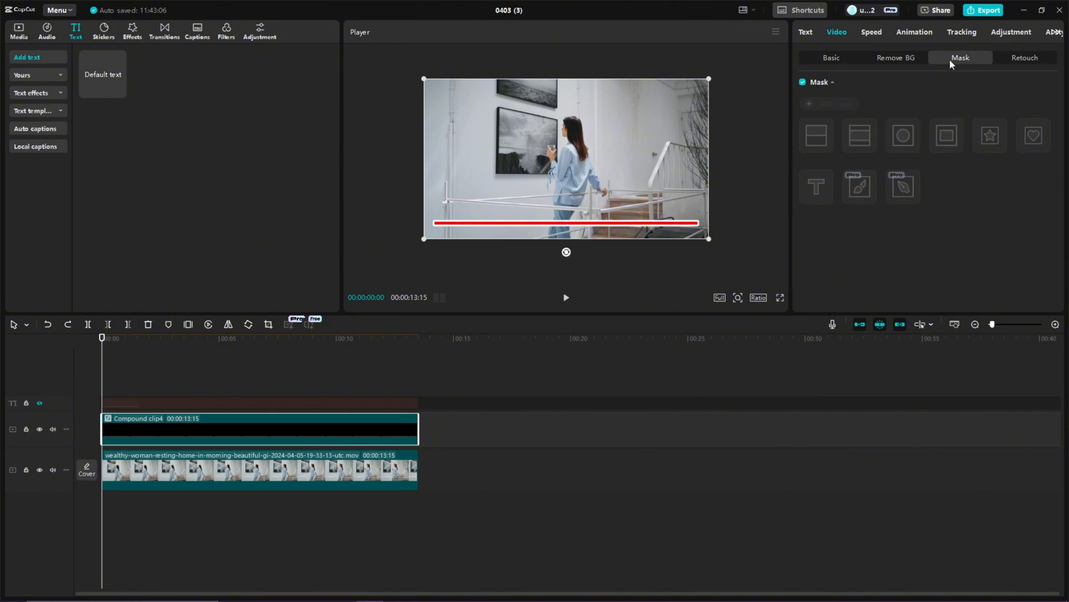
click(834, 110)
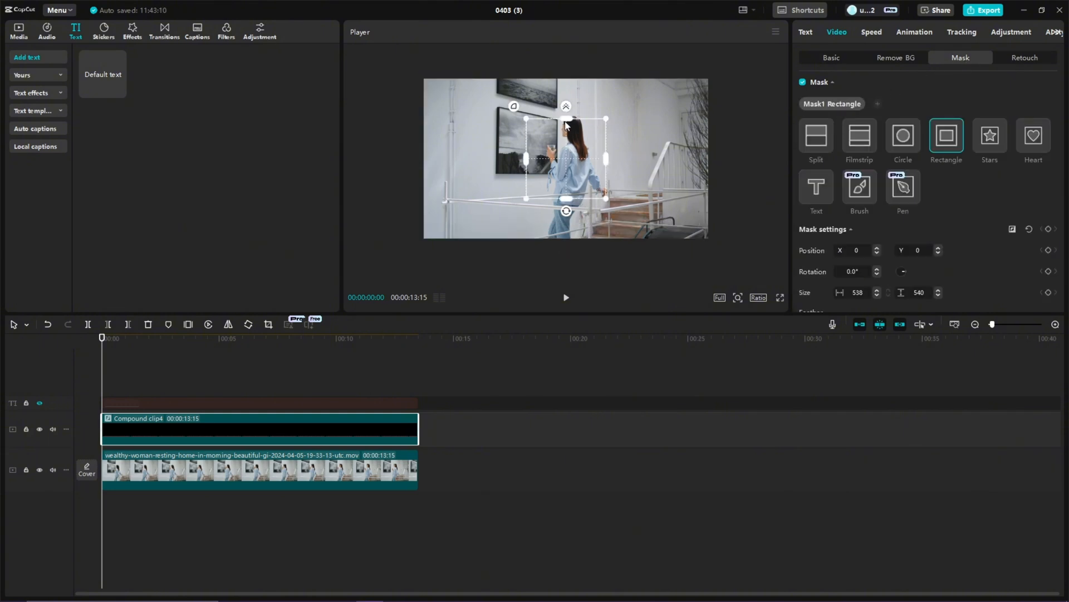
Flatten the Rectangle mask to a height of 22 and place it over the red line at X 0, Y -435.
drag(566, 124, 580, 267)
drag(586, 207, 586, 242)
scroll(597, 244, up, 2)
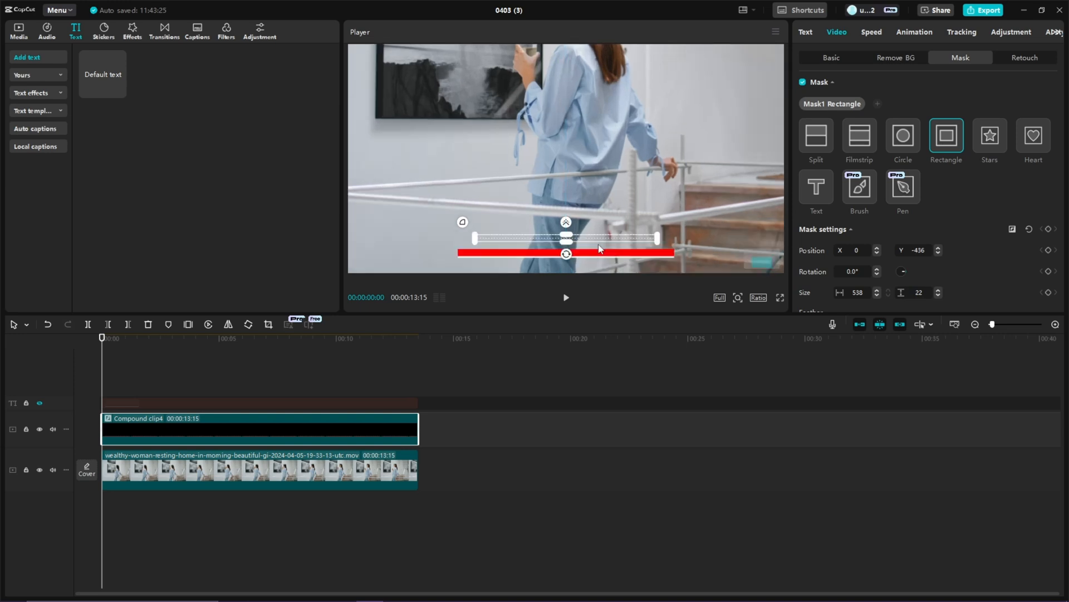
scroll(598, 242, down, 2)
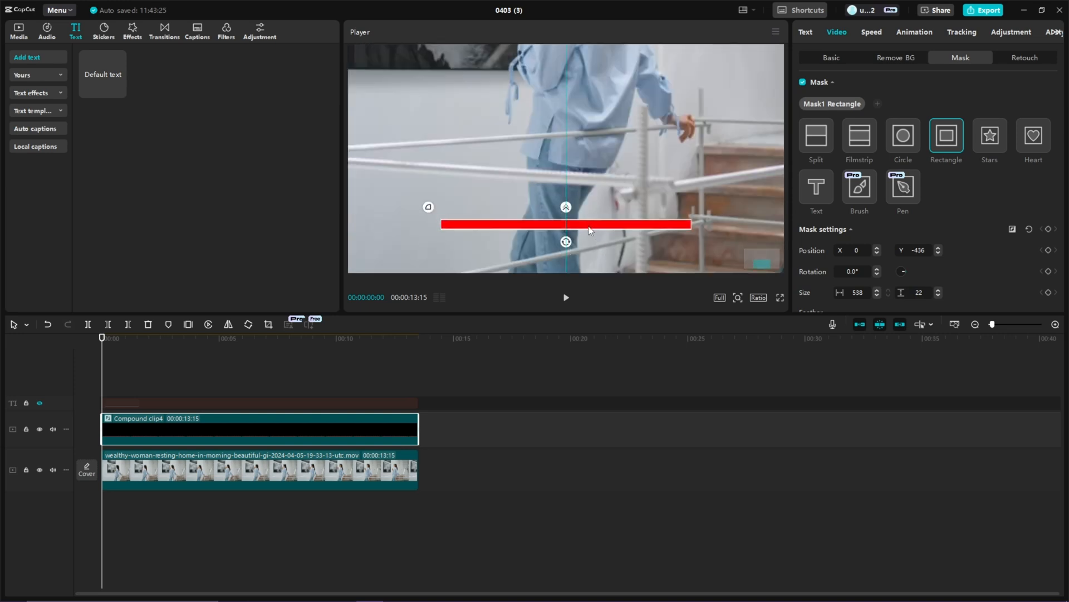
drag(590, 229, 590, 230)
scroll(688, 222, down, 1)
scroll(668, 228, right, 1)
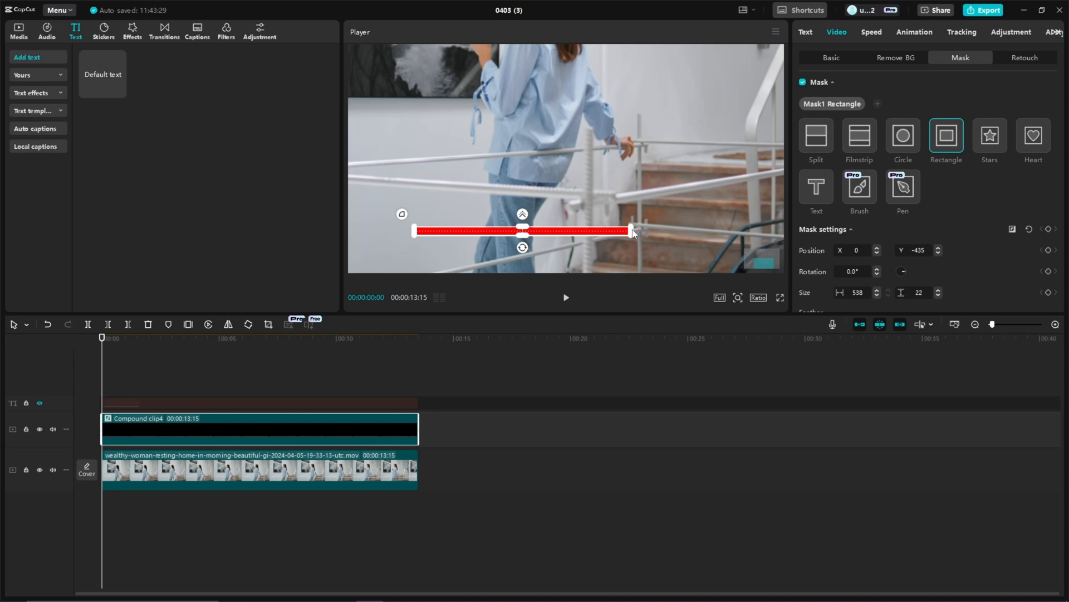
Widen the Rectangle mask to 1769 along the red line and invert it to leave only the white outline.
scroll(636, 232, up, 3)
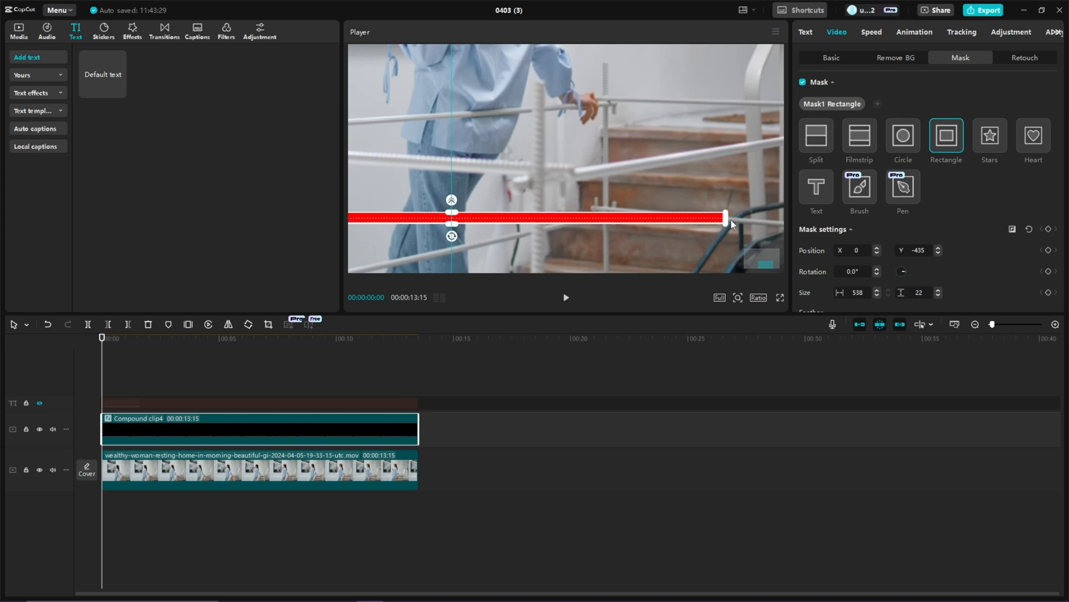
drag(758, 221, 669, 226)
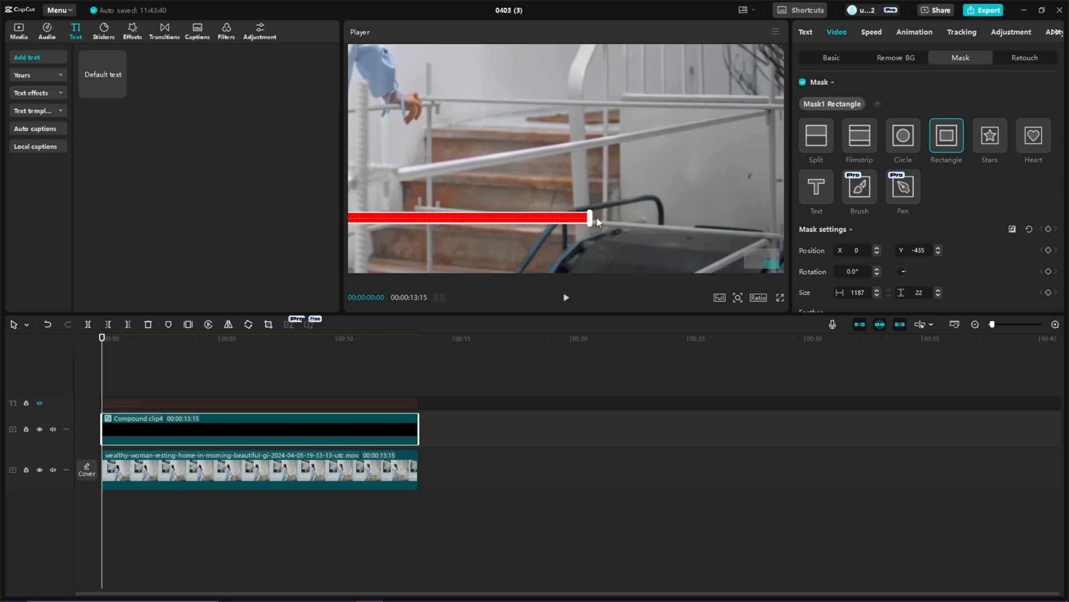
drag(597, 217, 750, 220)
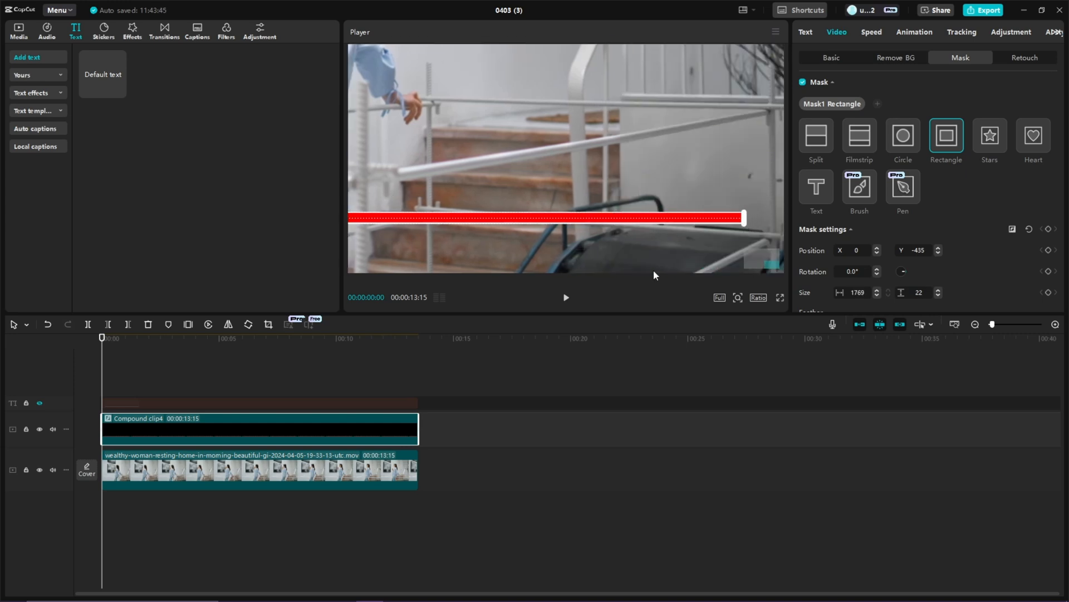
scroll(586, 211, down, 2)
click(1012, 229)
scroll(571, 189, down, 3)
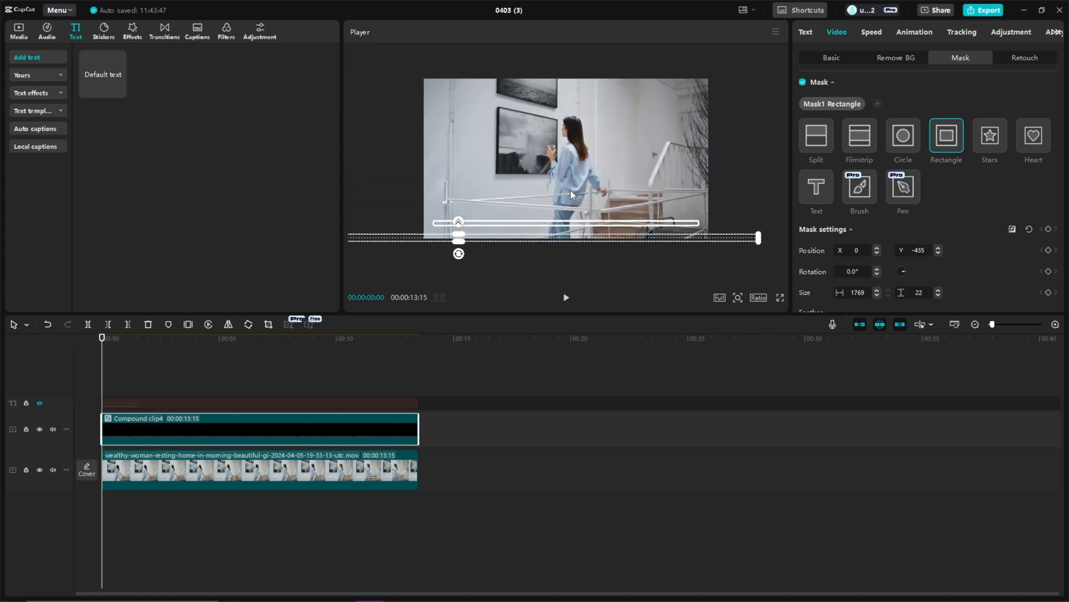
Examine the masked white outline and its right end up close around 00:00:06:00 and further along the video.
click(243, 388)
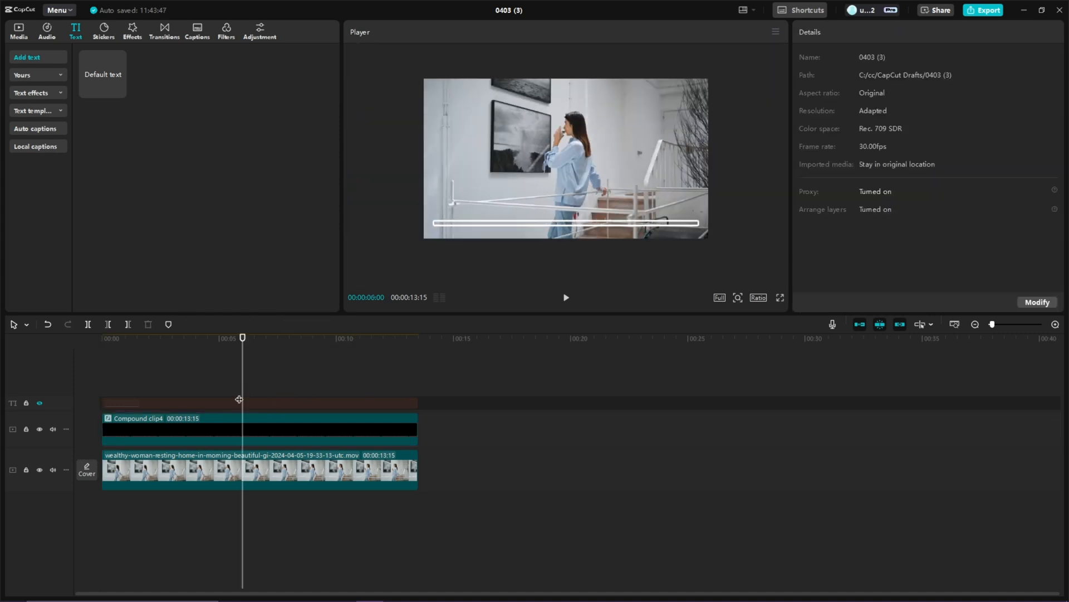
click(275, 420)
scroll(670, 199, up, 2)
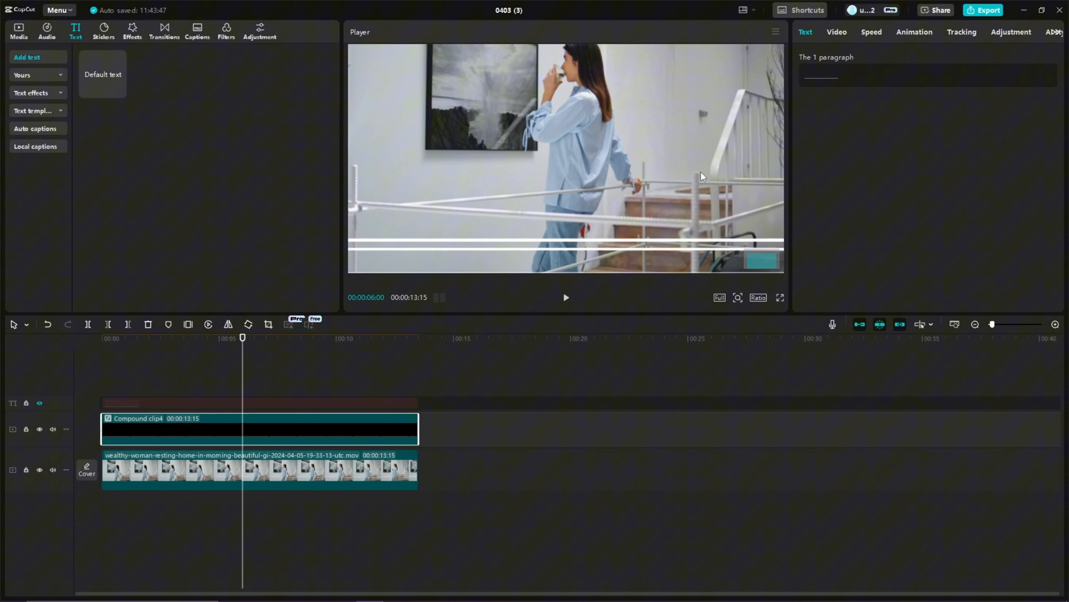
click(847, 32)
scroll(768, 247, up, 3)
click(281, 393)
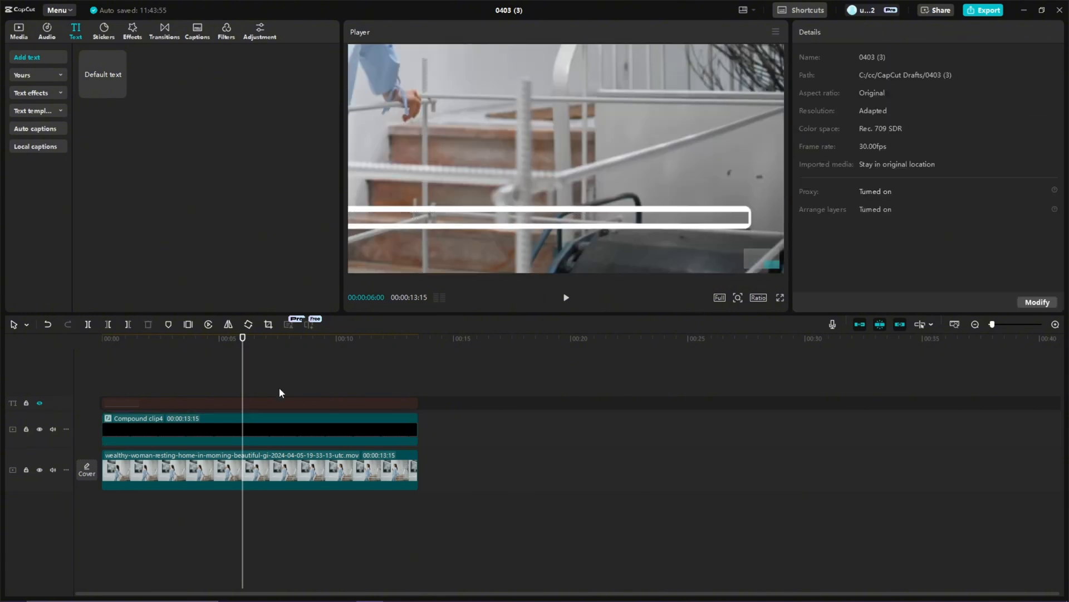
click(314, 389)
click(355, 422)
click(839, 33)
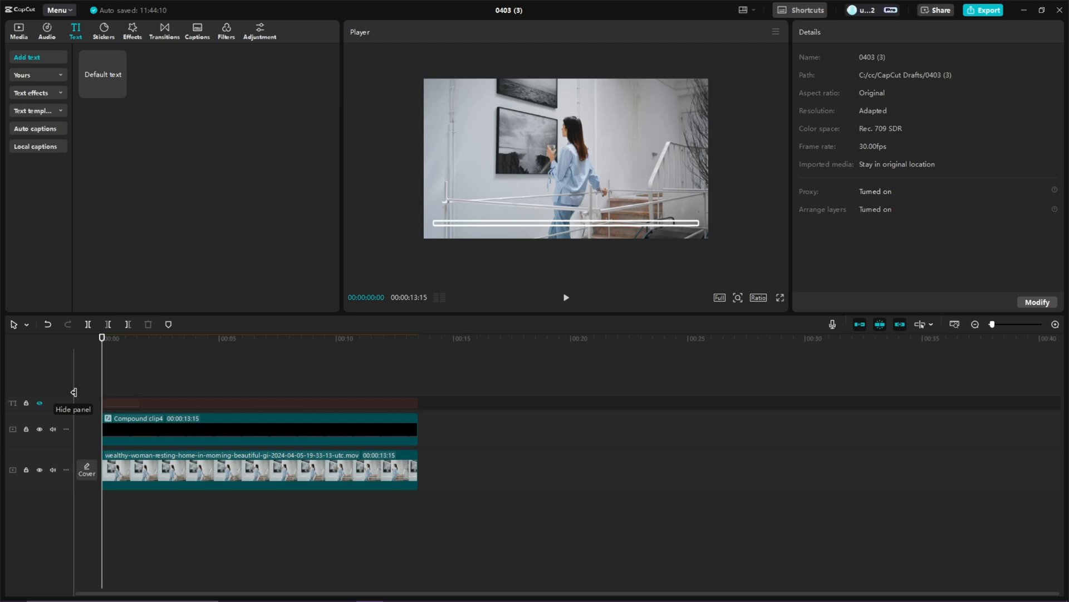
Unhide the upper text track and turn off the stroke on its red line.
click(41, 403)
click(164, 402)
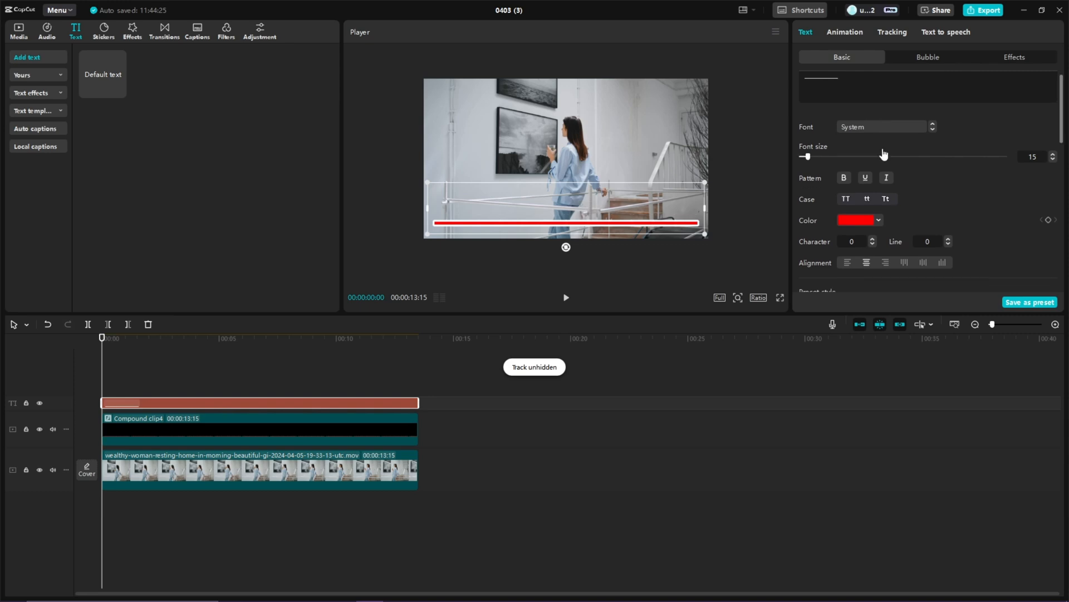
scroll(880, 159, down, 5)
scroll(852, 156, up, 1)
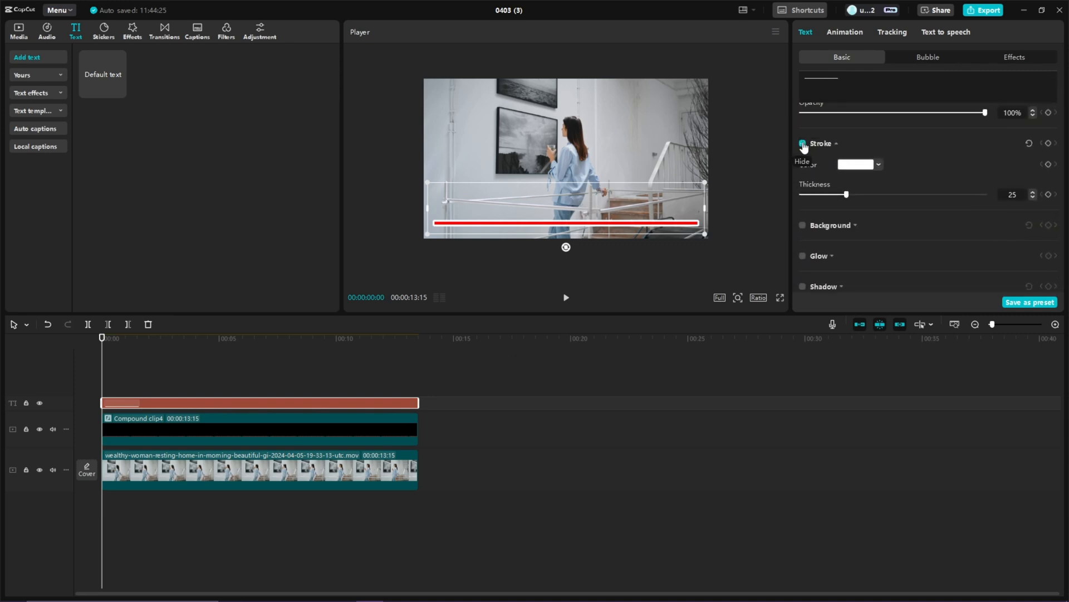
click(803, 143)
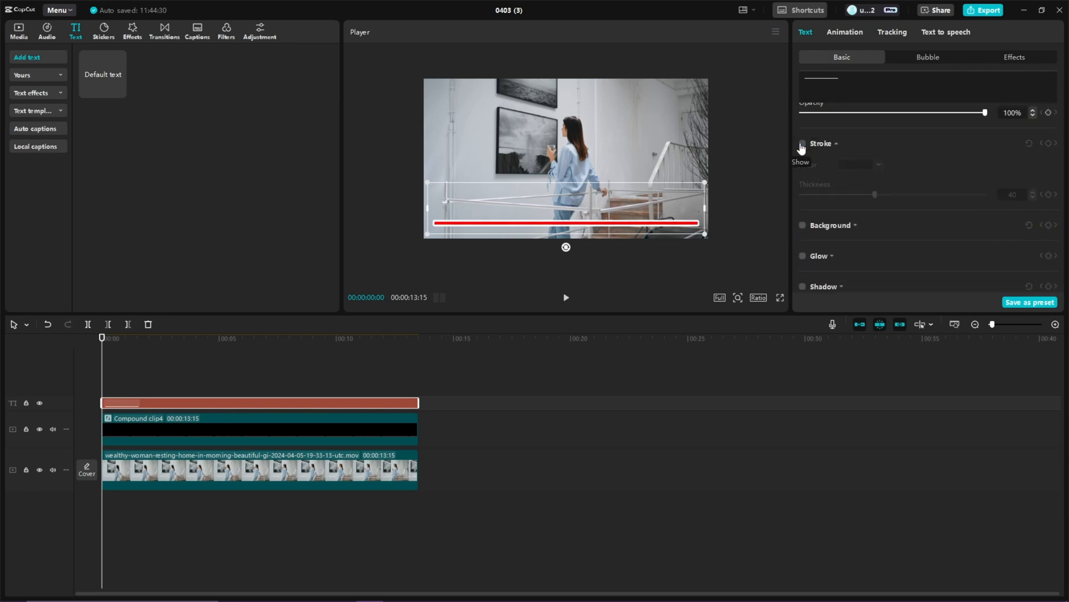
scroll(844, 150, up, 4)
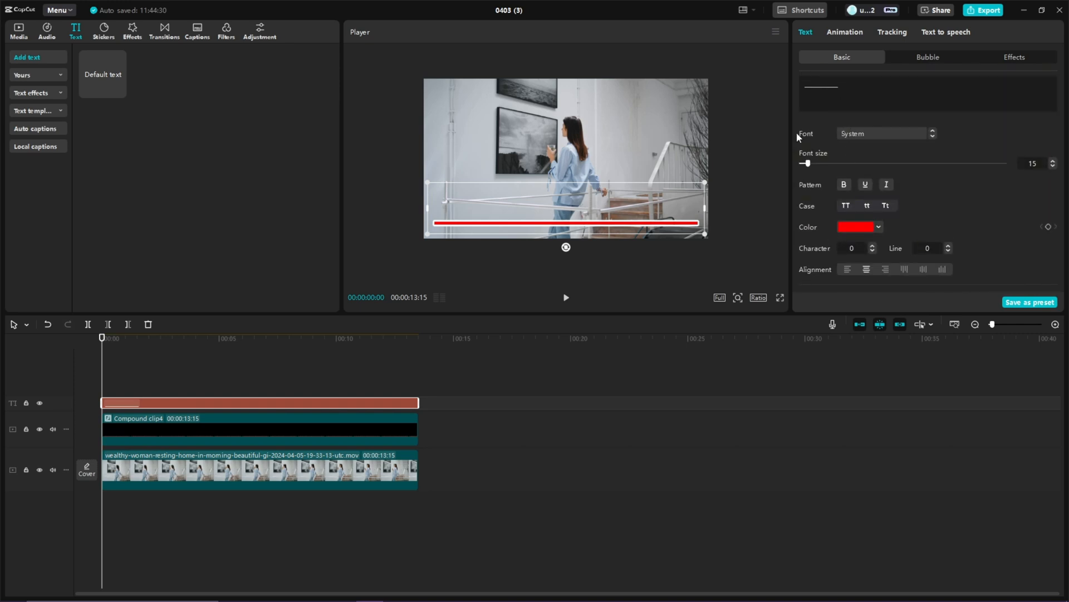
Turn the upper red line into a compound clip and give it a Split mask.
right_click(394, 402)
click(464, 474)
click(840, 33)
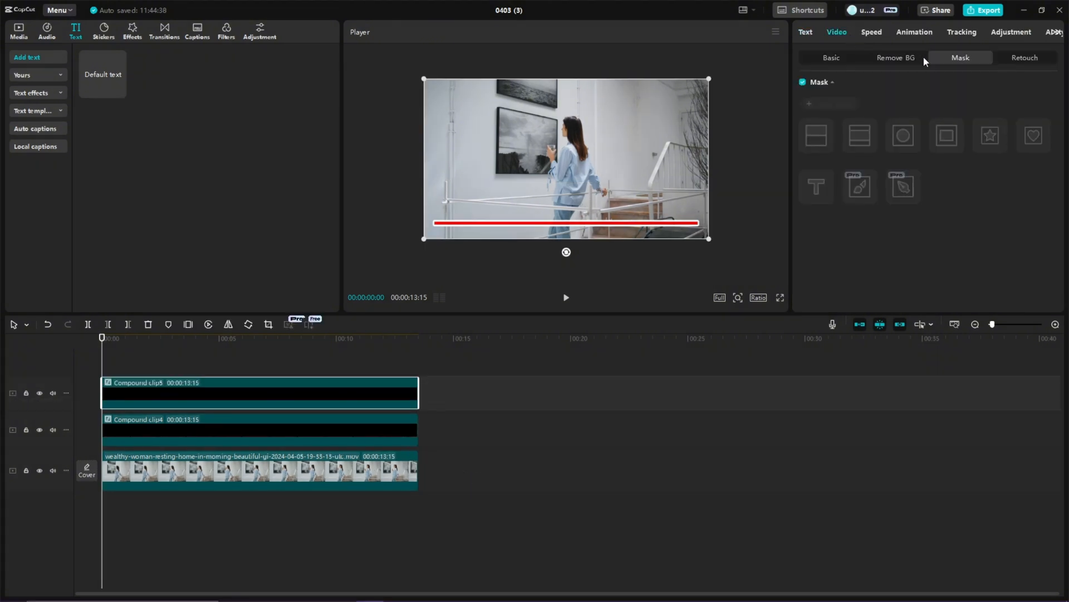
click(848, 106)
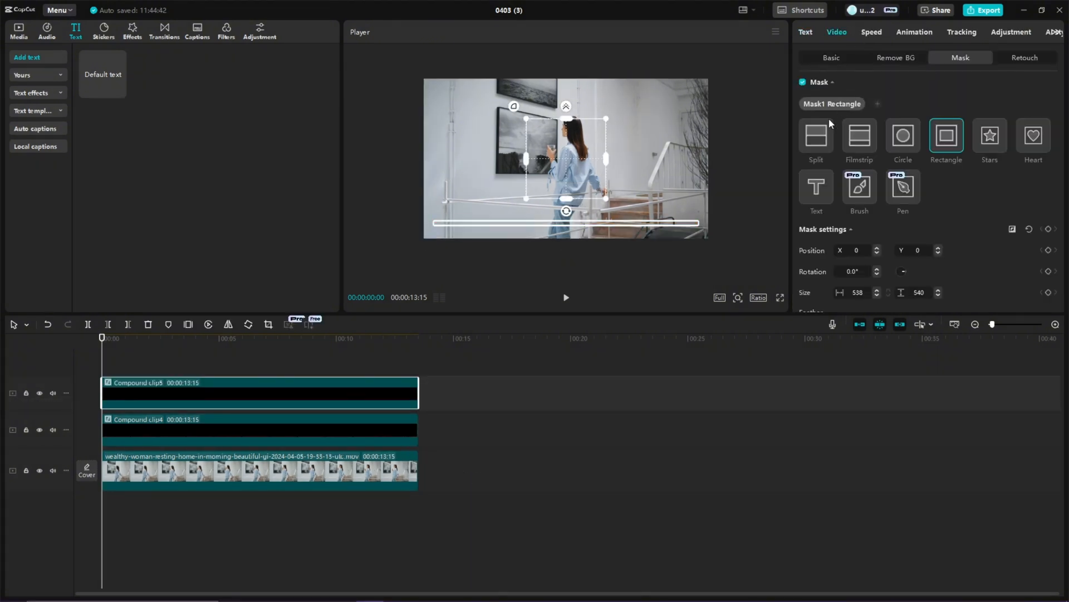
click(815, 143)
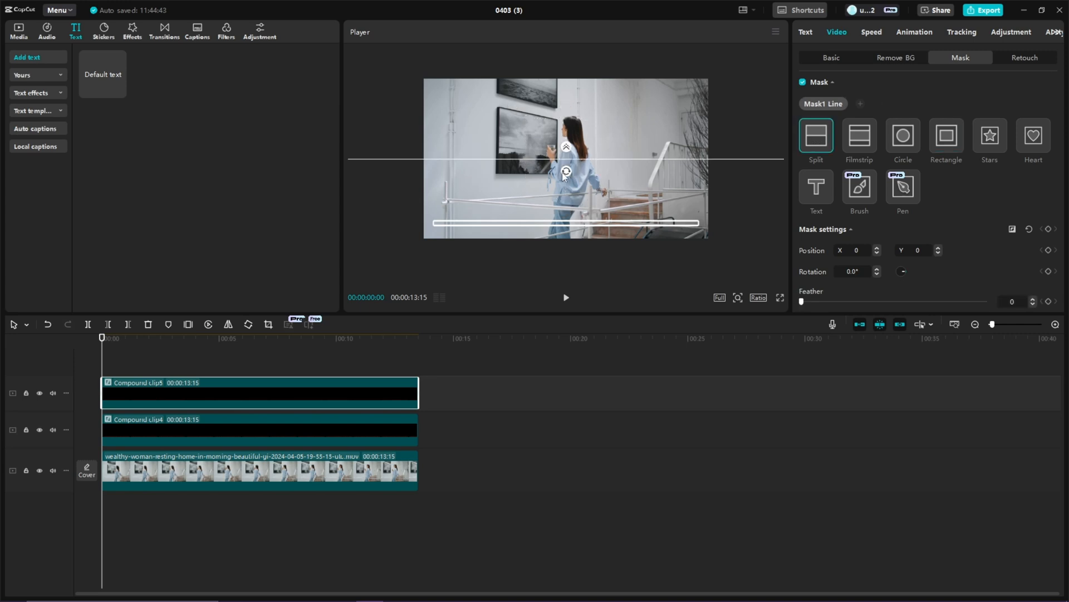
Keyframe the Split mask, rotated to -90°, from the line's left end at the clip's start to its right end at 00:00:11:07.
drag(566, 177, 434, 212)
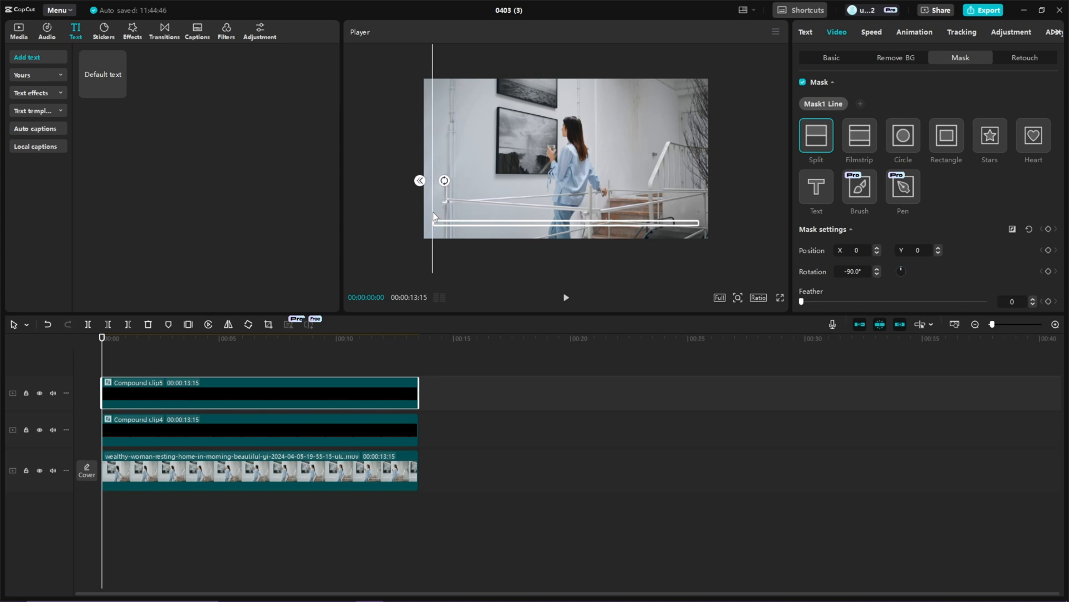
click(1049, 229)
drag(103, 366, 365, 366)
drag(433, 207, 700, 210)
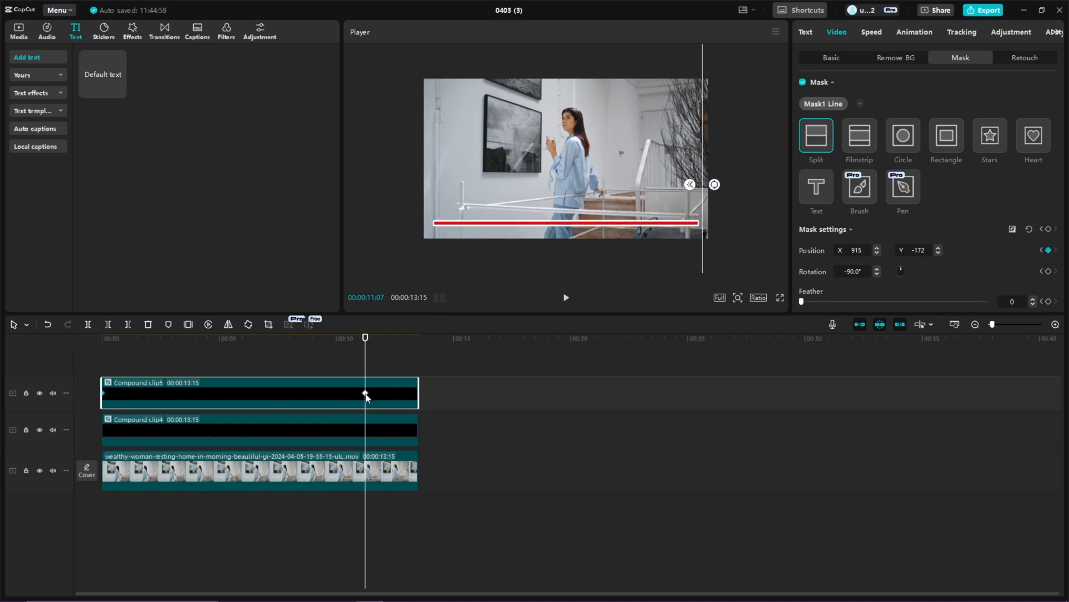